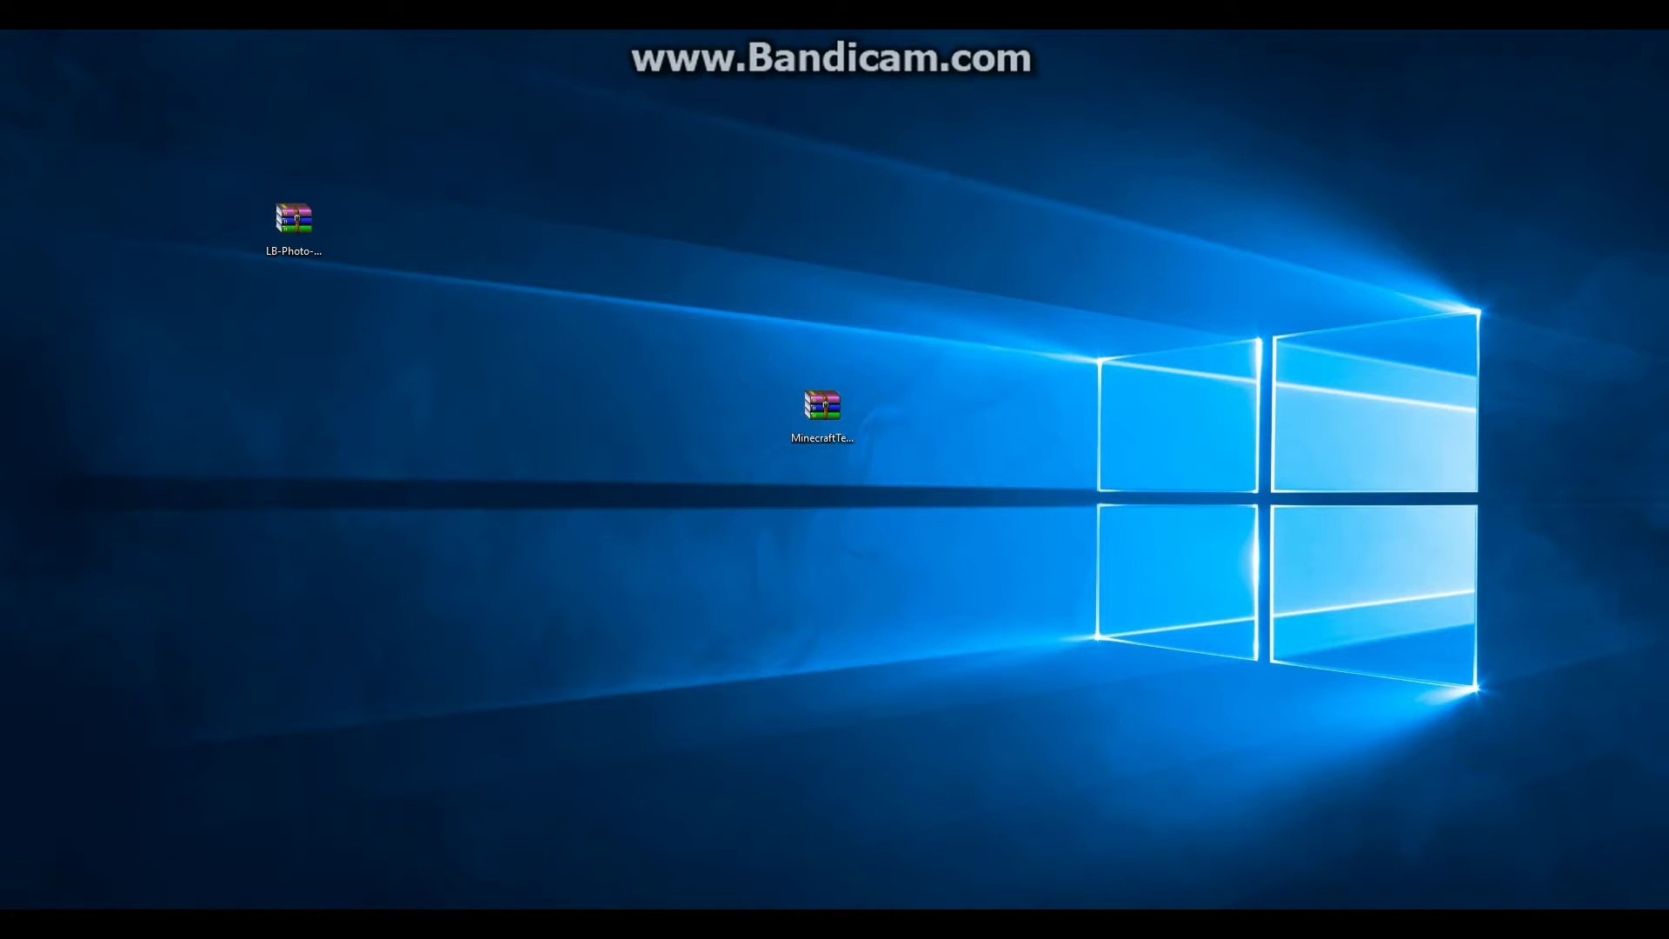
Nudge the LB-Photo-Realism archive icon a little to the right on the desktop
mouse_move(294, 222)
mouse_down()
mouse_move(383, 228)
mouse_move(360, 228)
mouse_up()
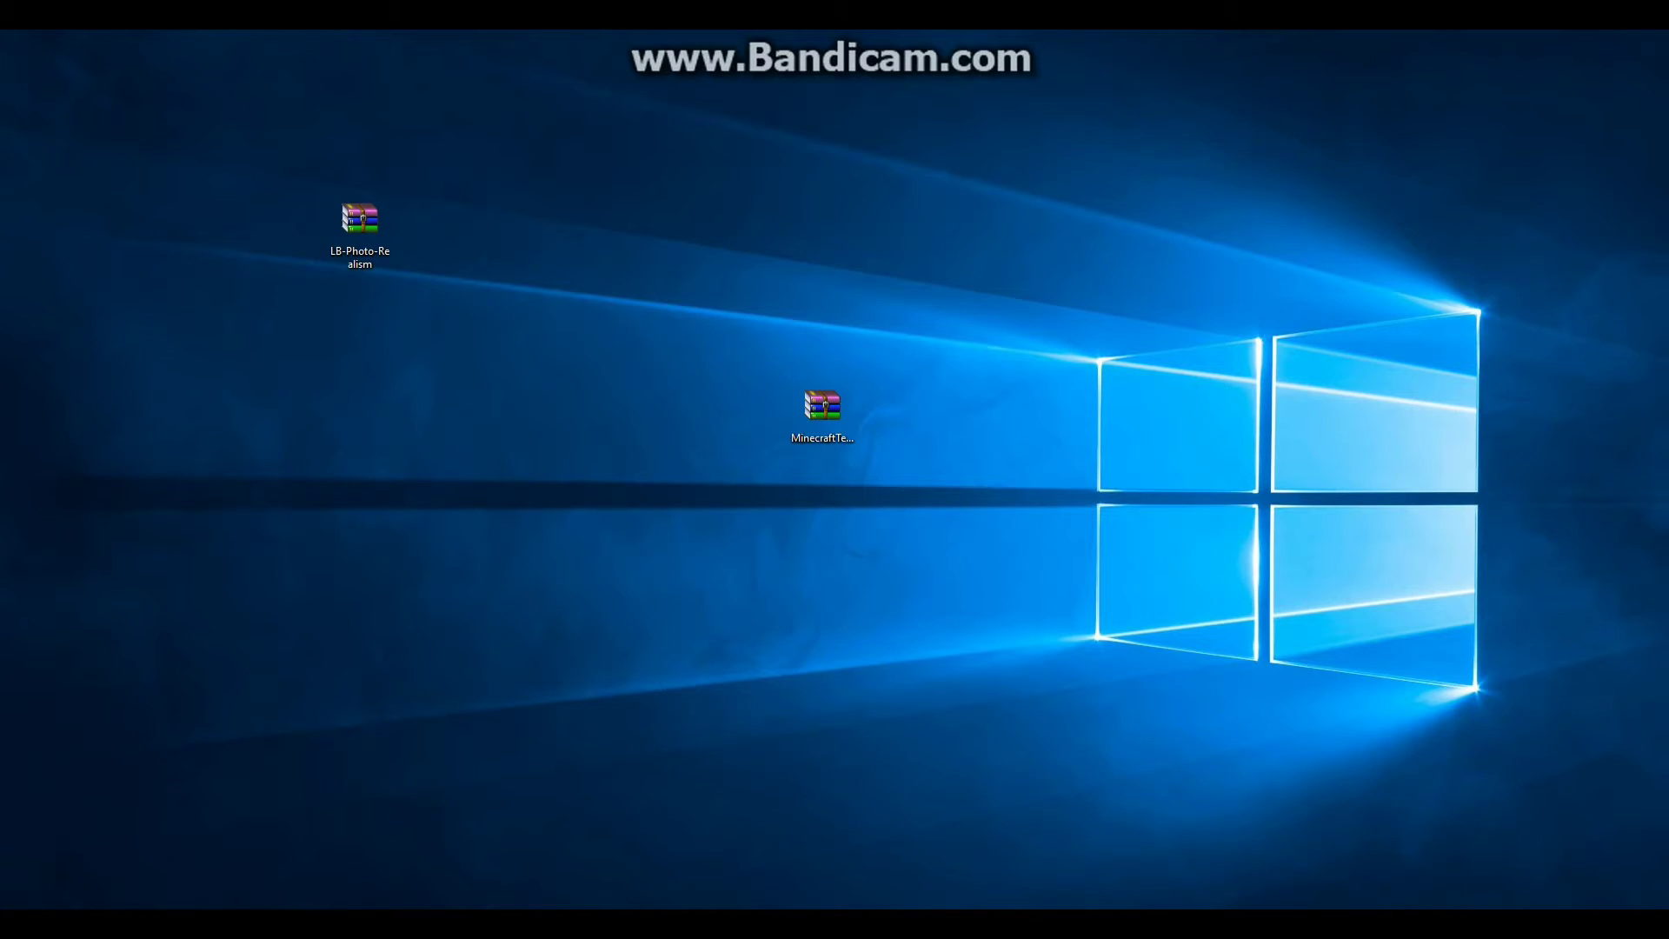
Open MinecraftTextureLauncher.zip in WinRAR, extract its TextureLauncher folder to the desktop, and close WinRAR
click(821, 408)
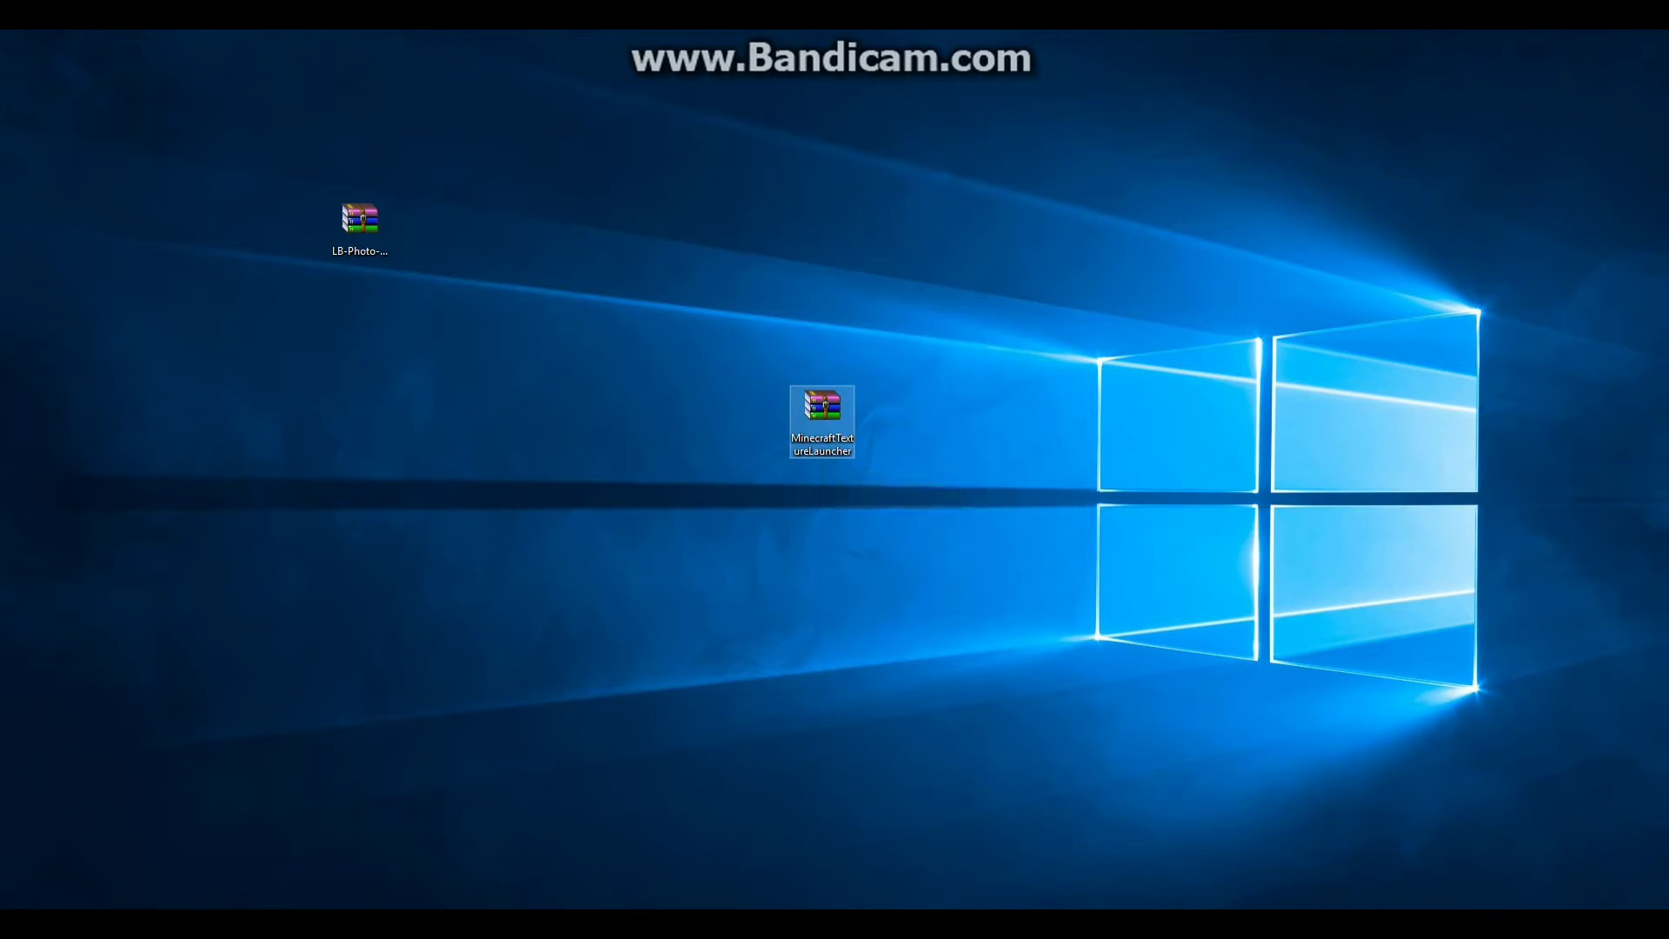
key(Return)
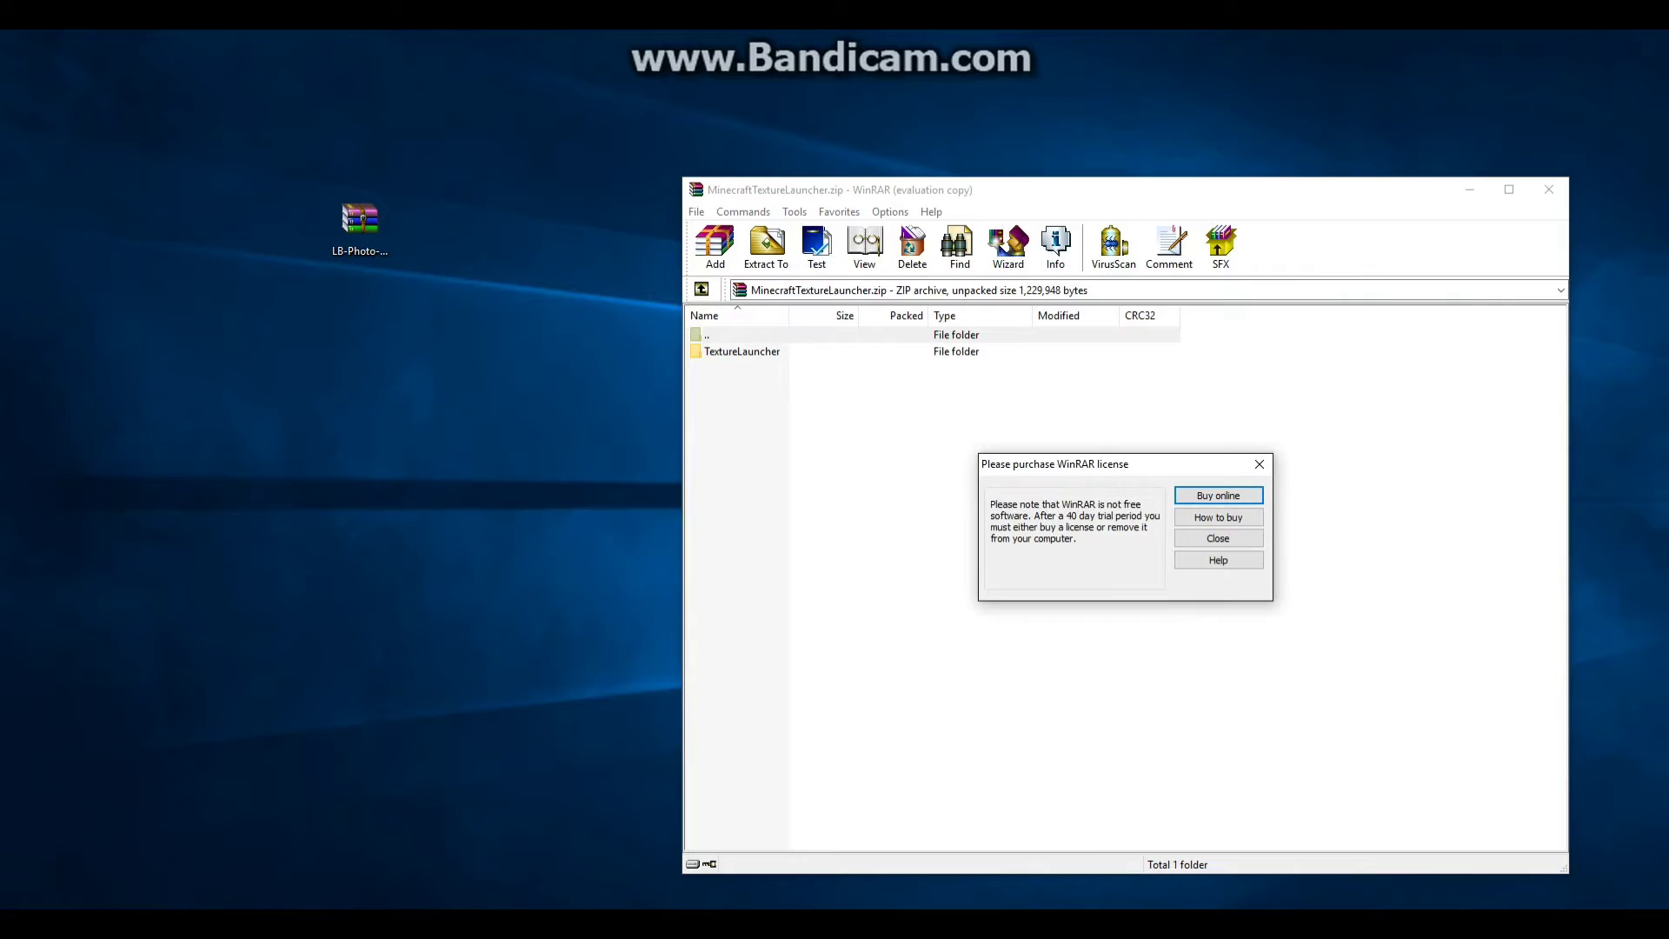
click(1218, 538)
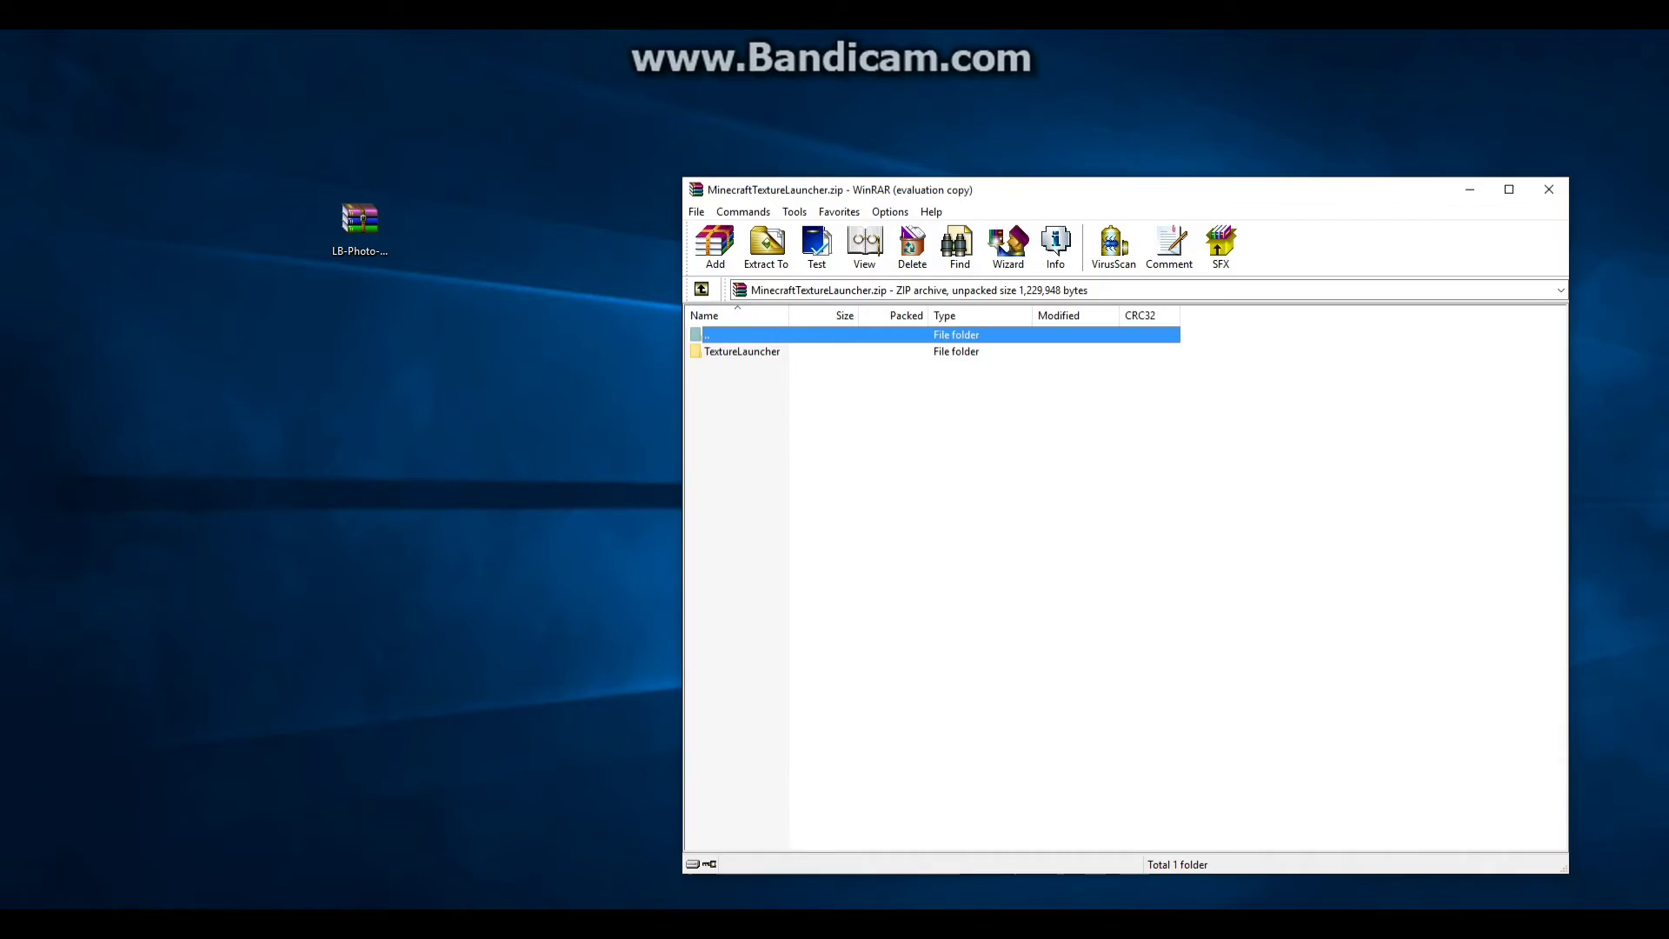
mouse_move(1130, 190)
mouse_down()
mouse_move(1140, 217)
mouse_move(1026, 152)
mouse_up()
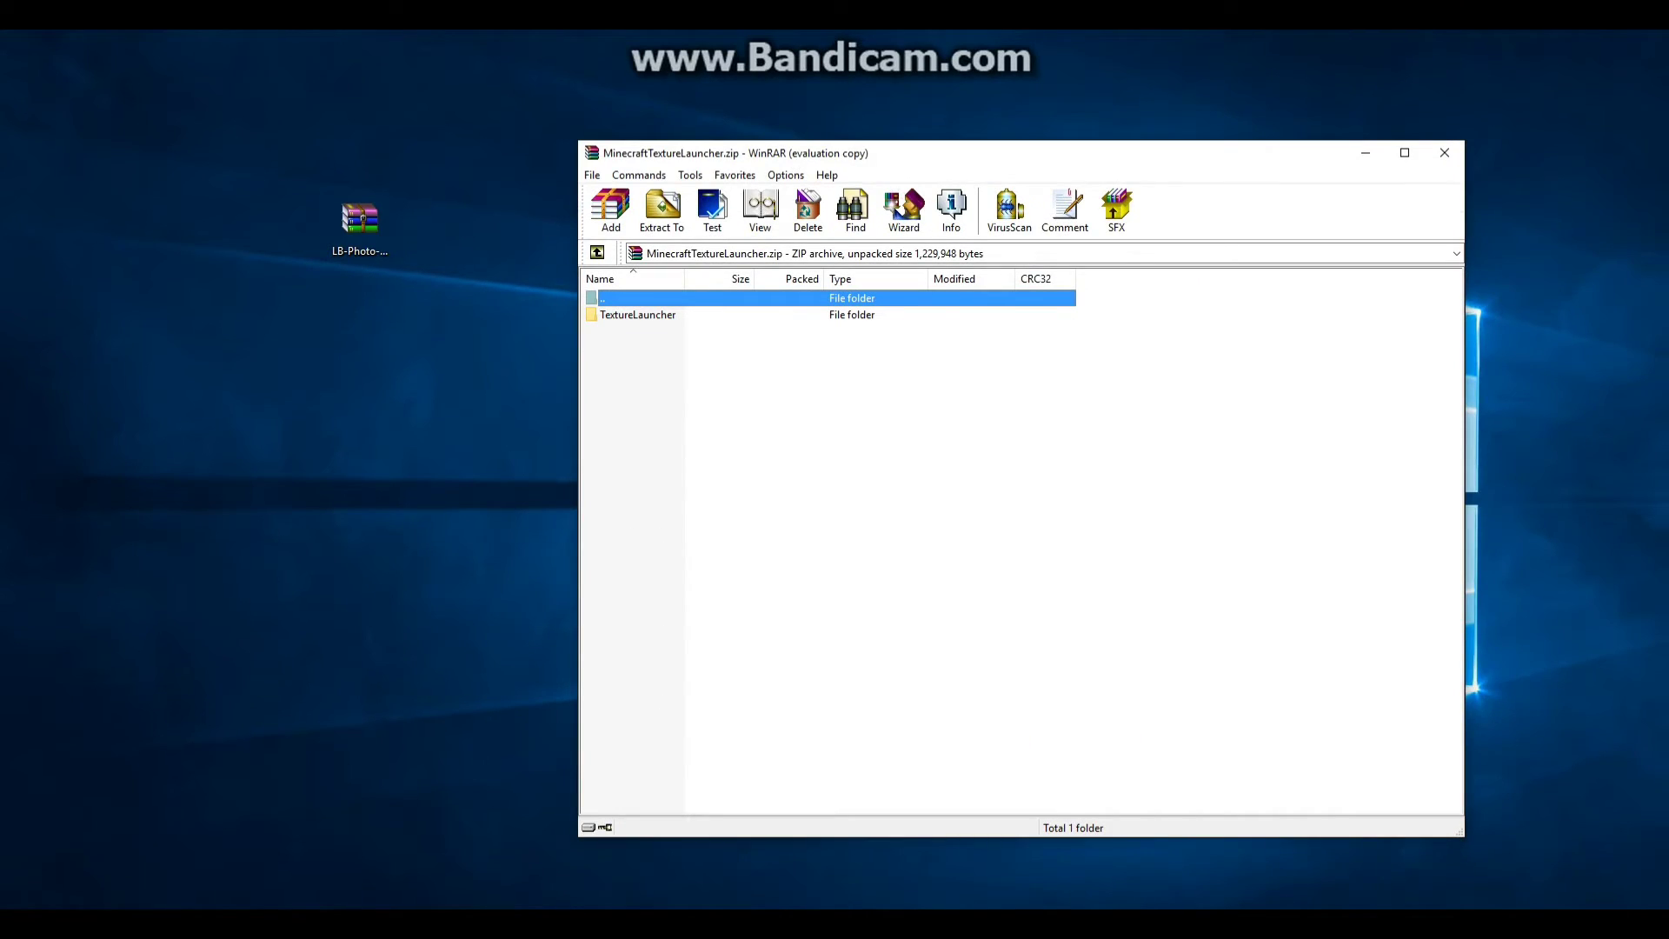
click(638, 315)
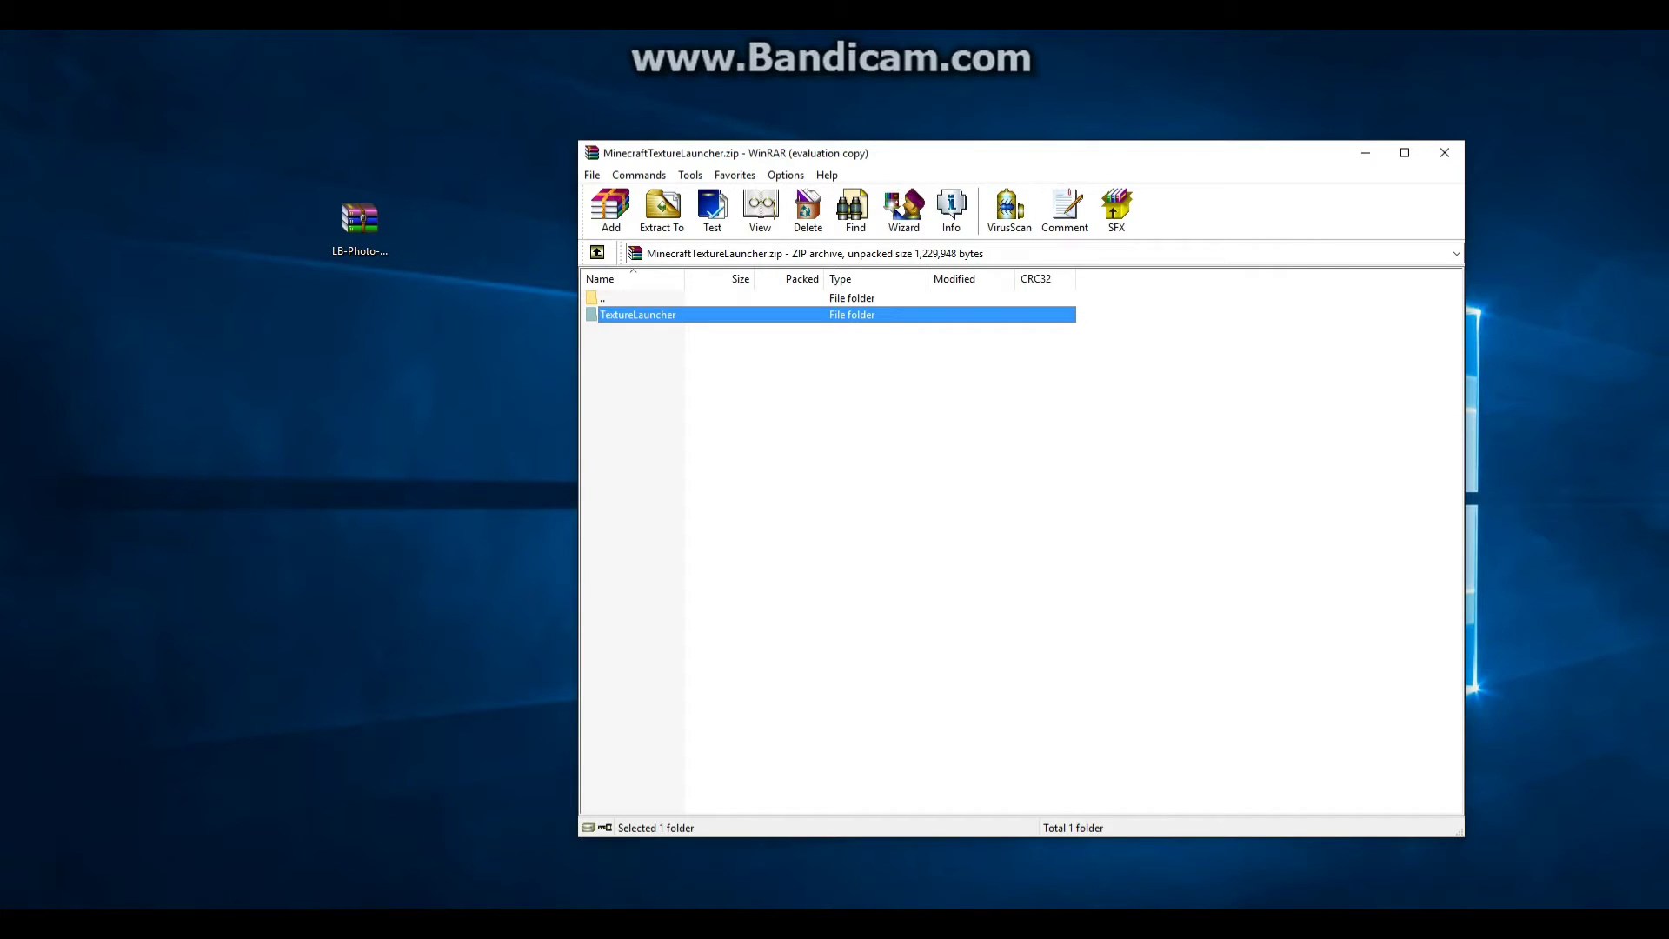
key(alt+w)
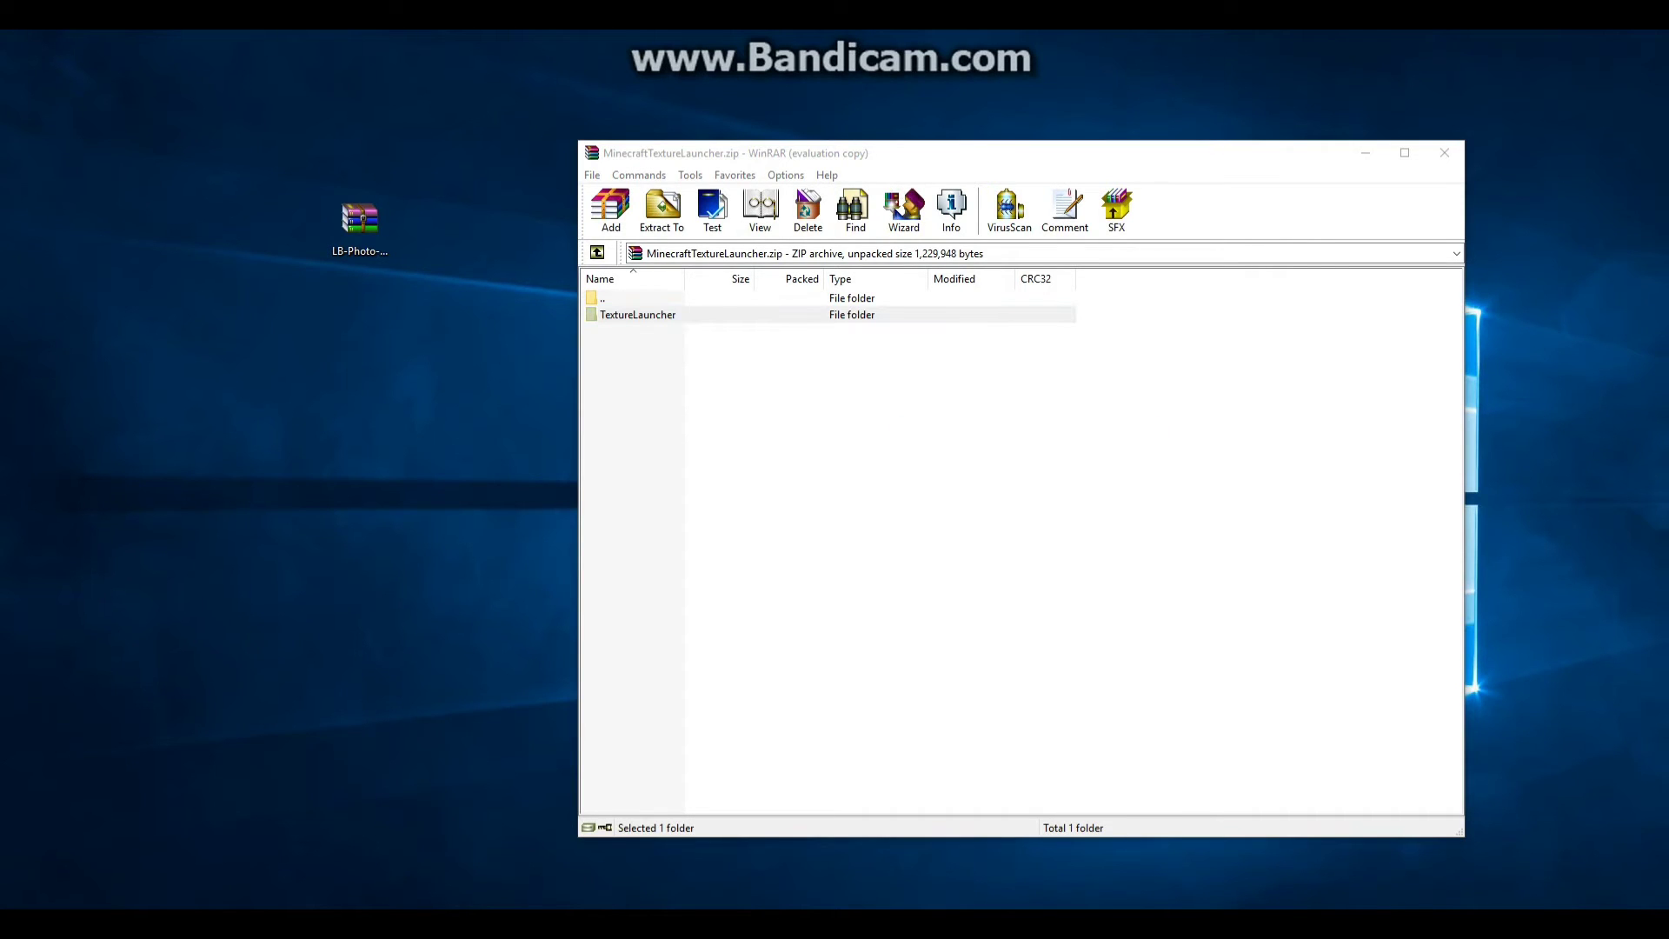
click(1445, 153)
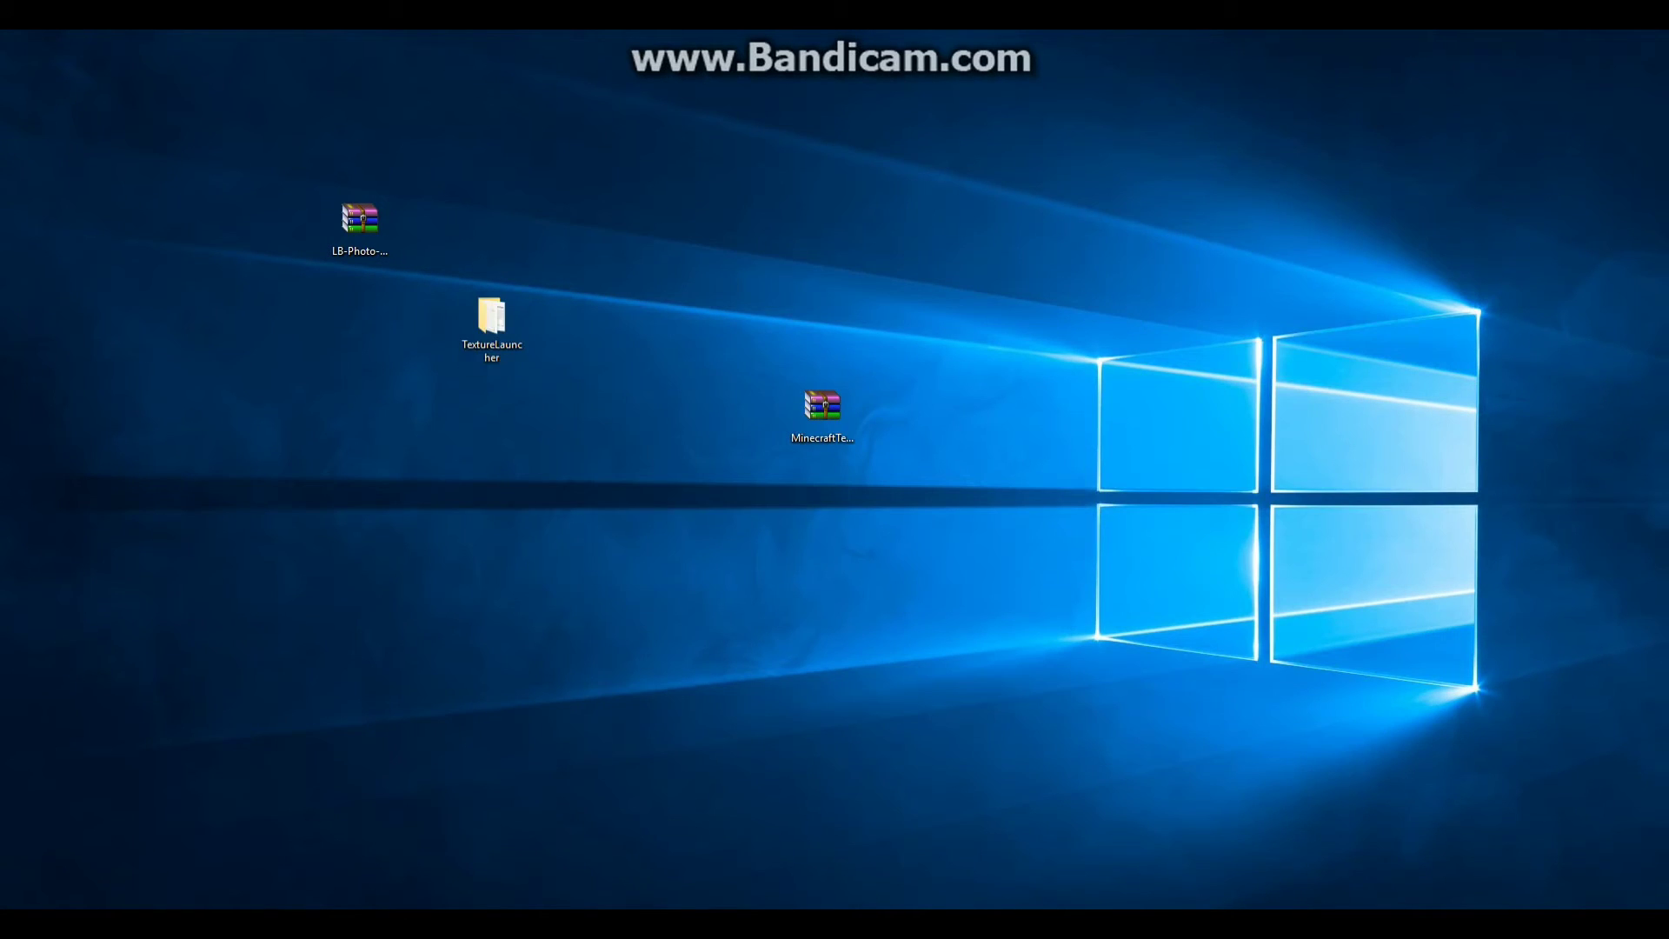
Run the TextureLauncher app from the extracted folder, restarting it once, and leave only the launcher visible
mouse_move(491, 318)
mouse_down()
mouse_move(522, 434)
mouse_move(492, 411)
mouse_up()
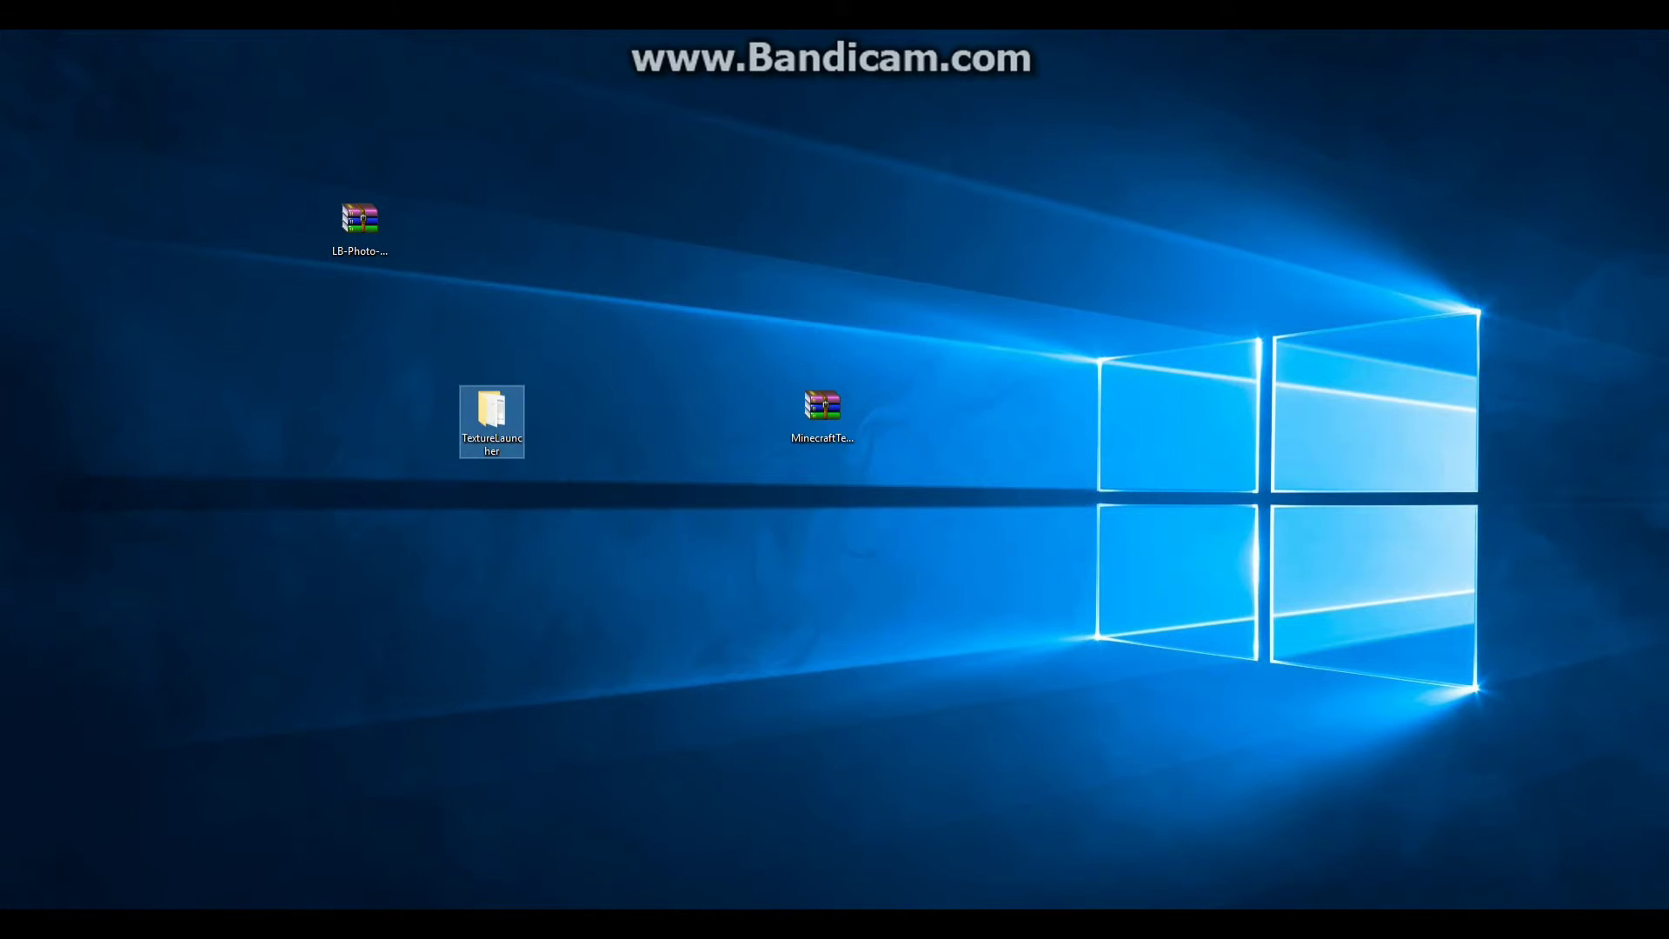
double_click(491, 416)
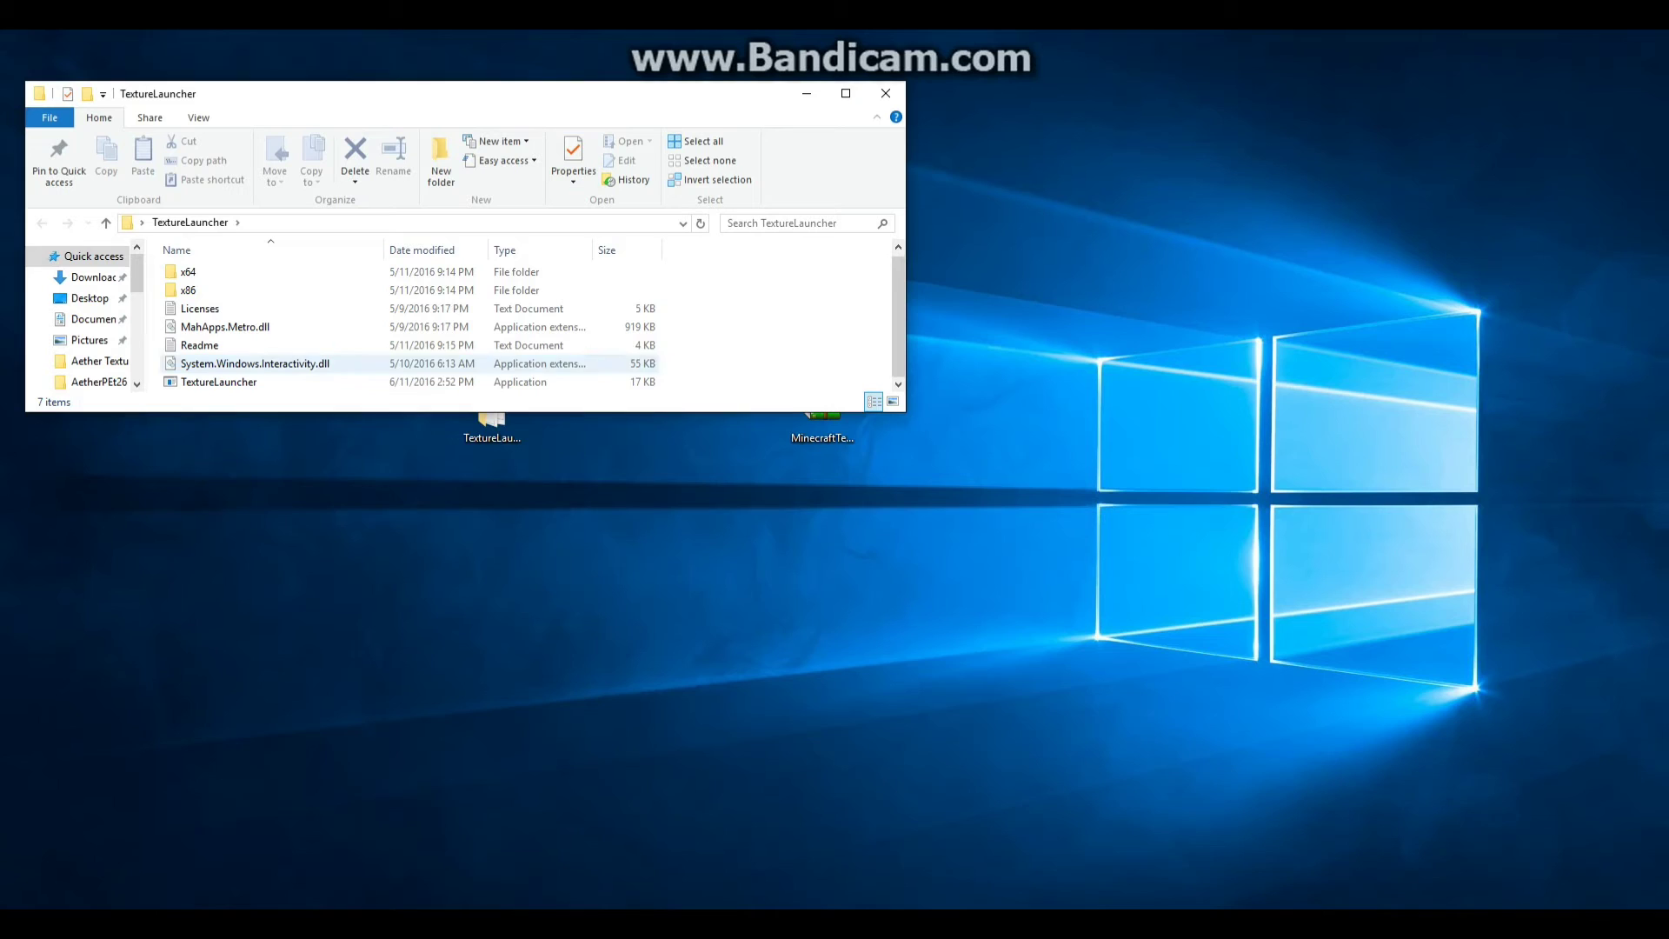
click(219, 381)
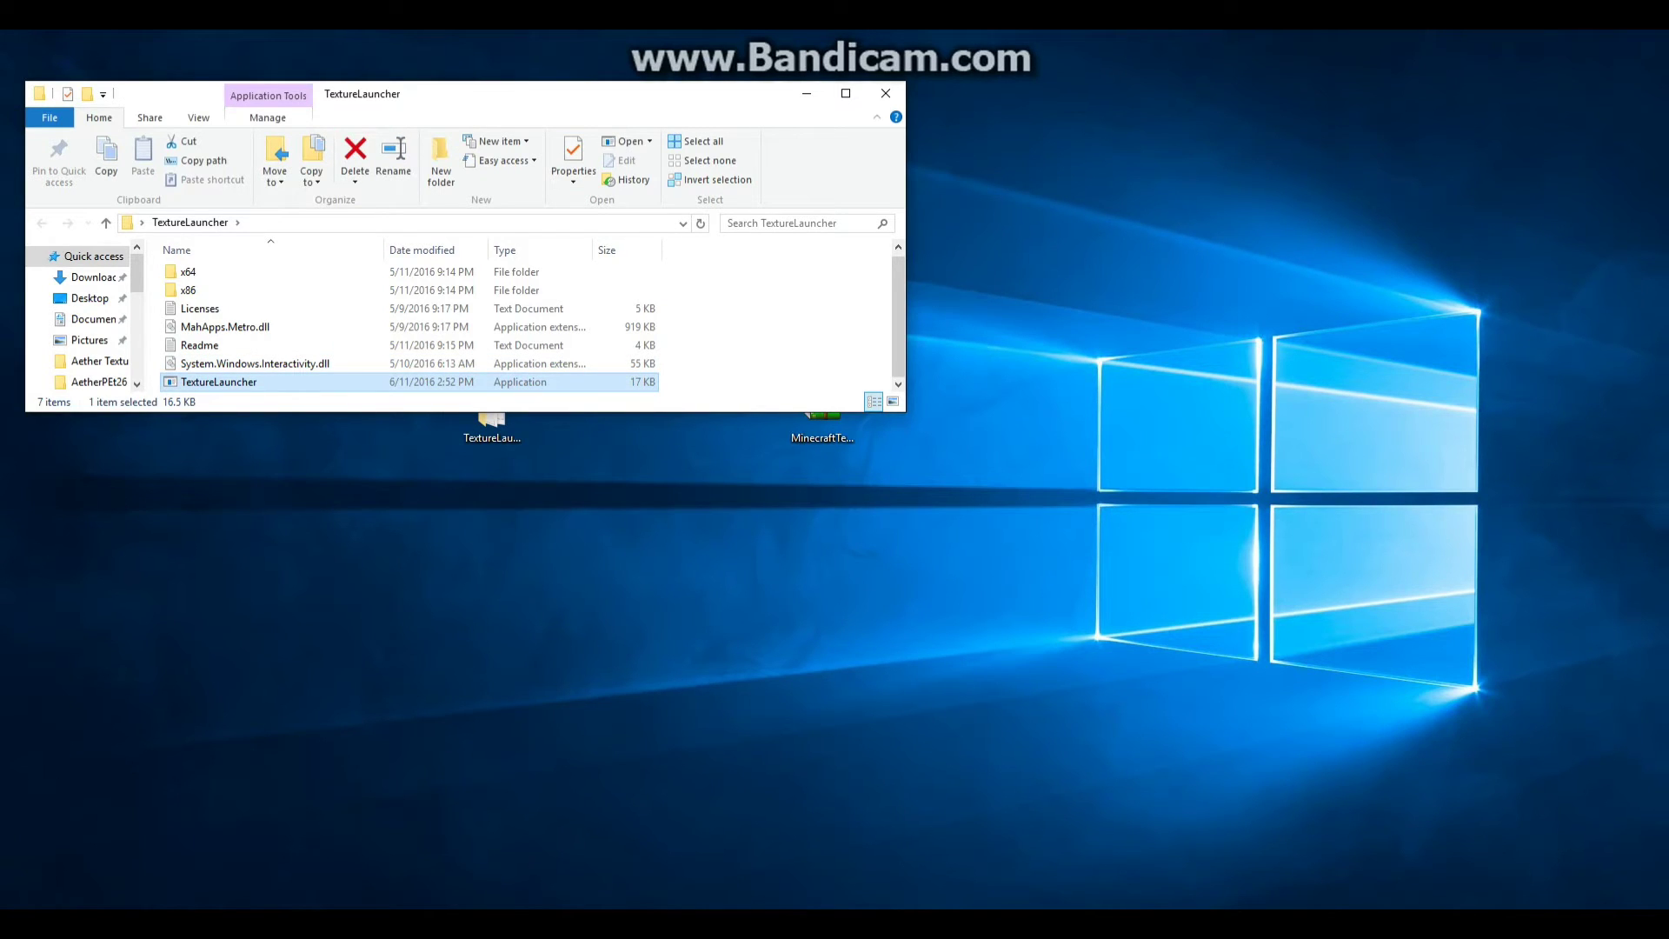
key(Return)
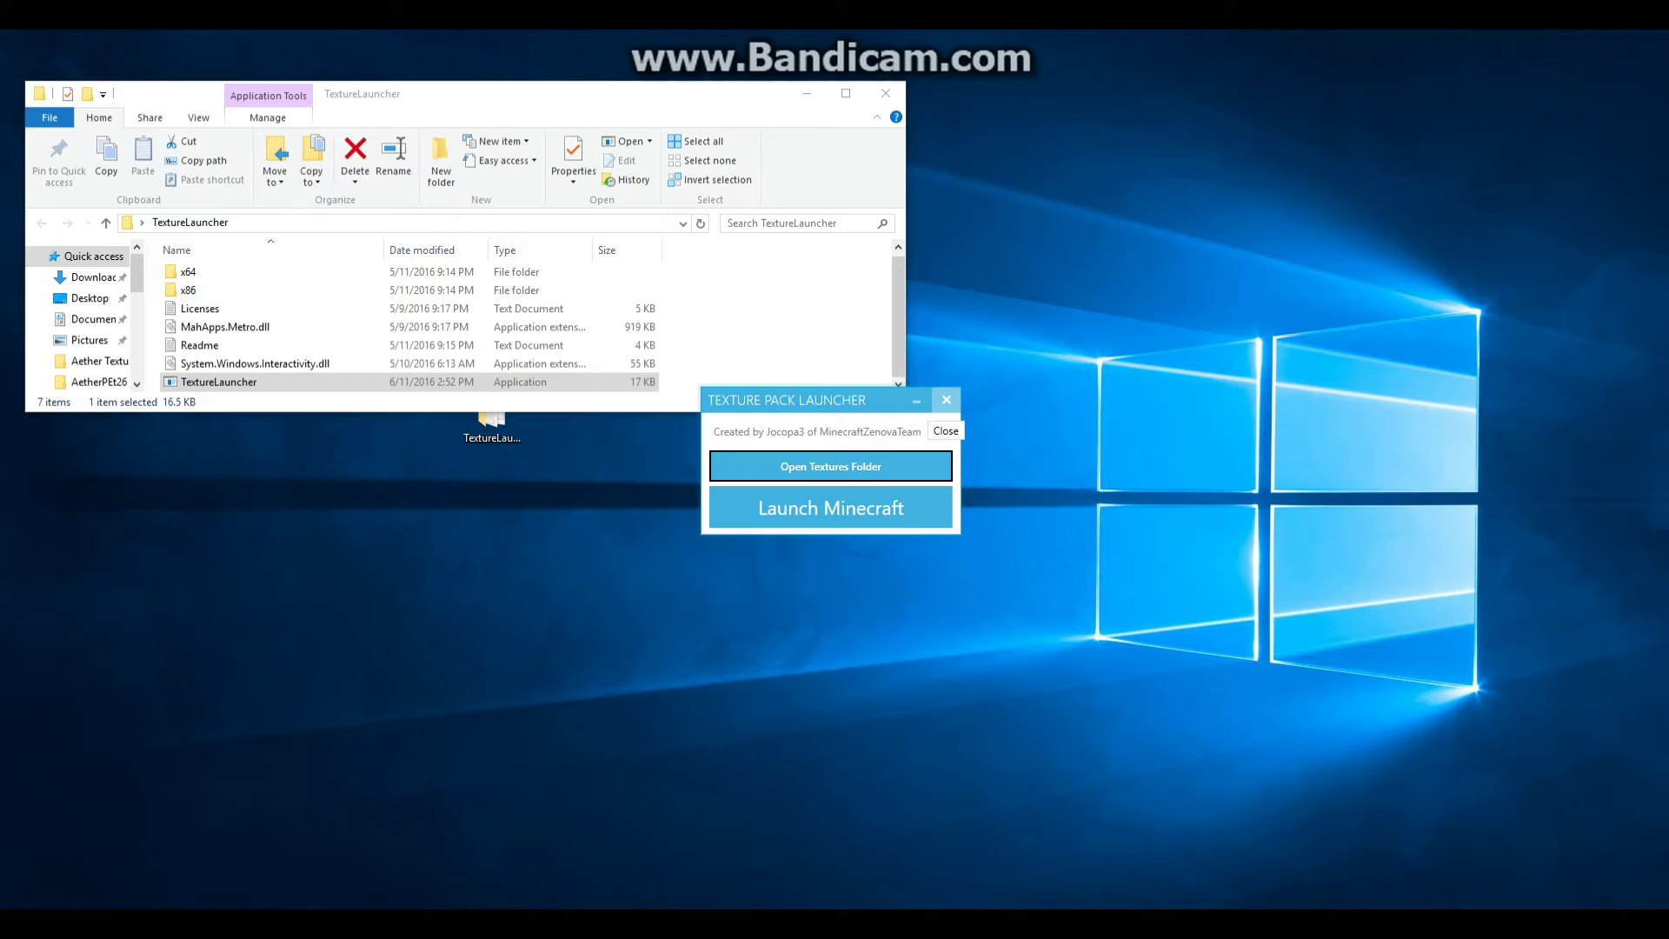
click(945, 400)
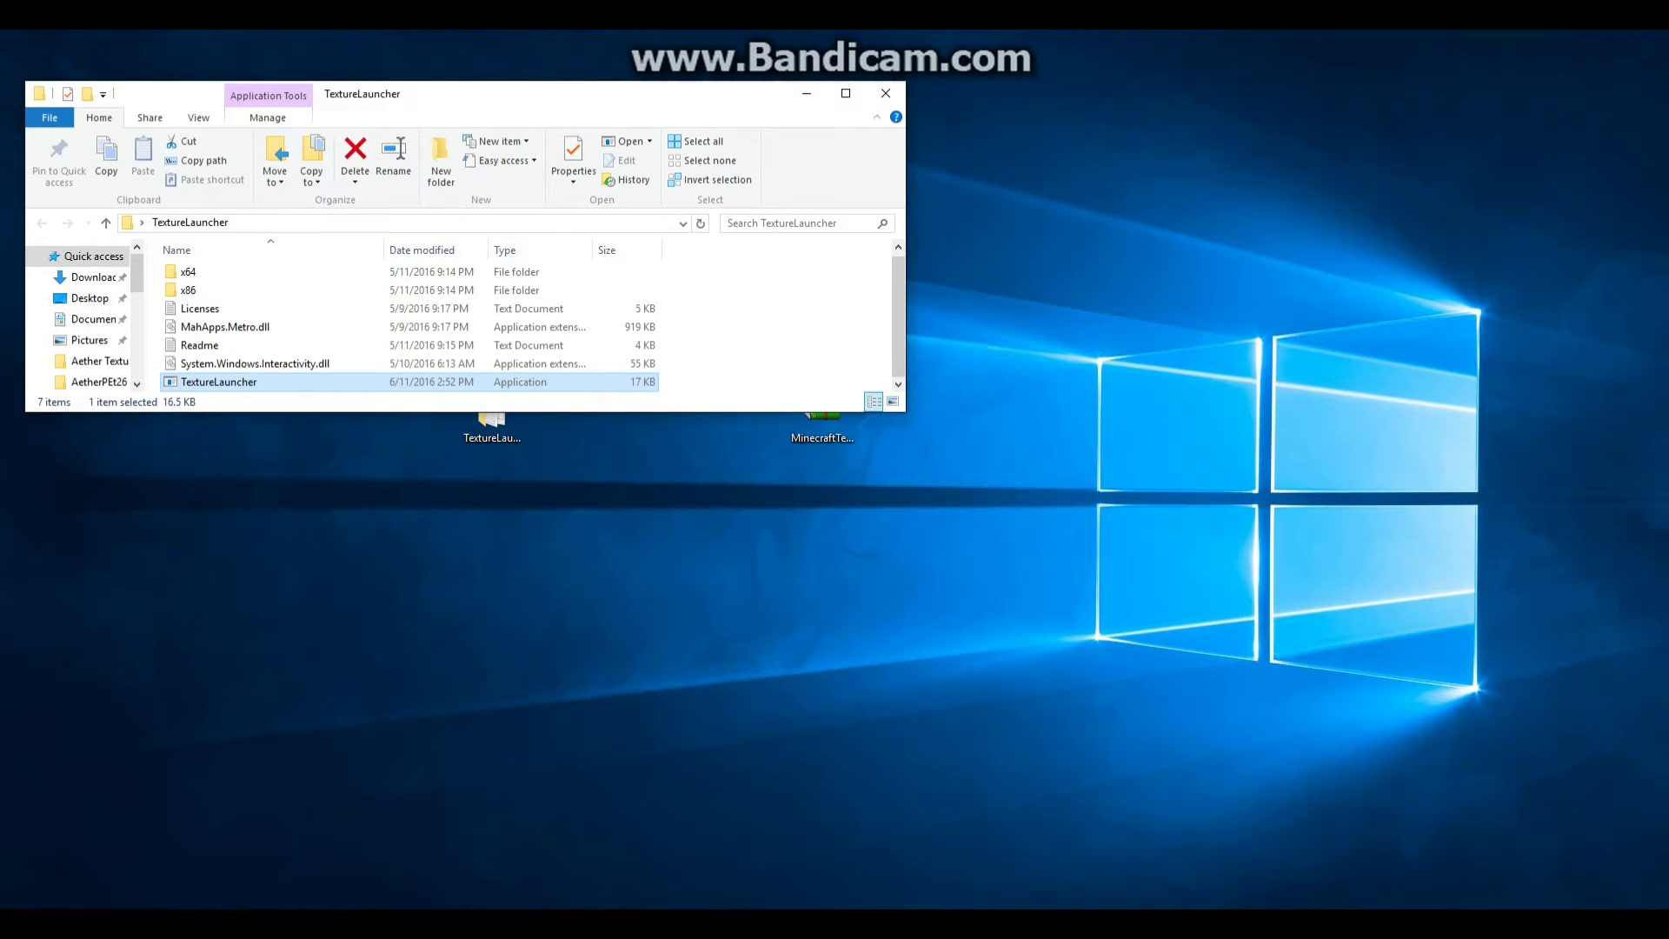
key(Return)
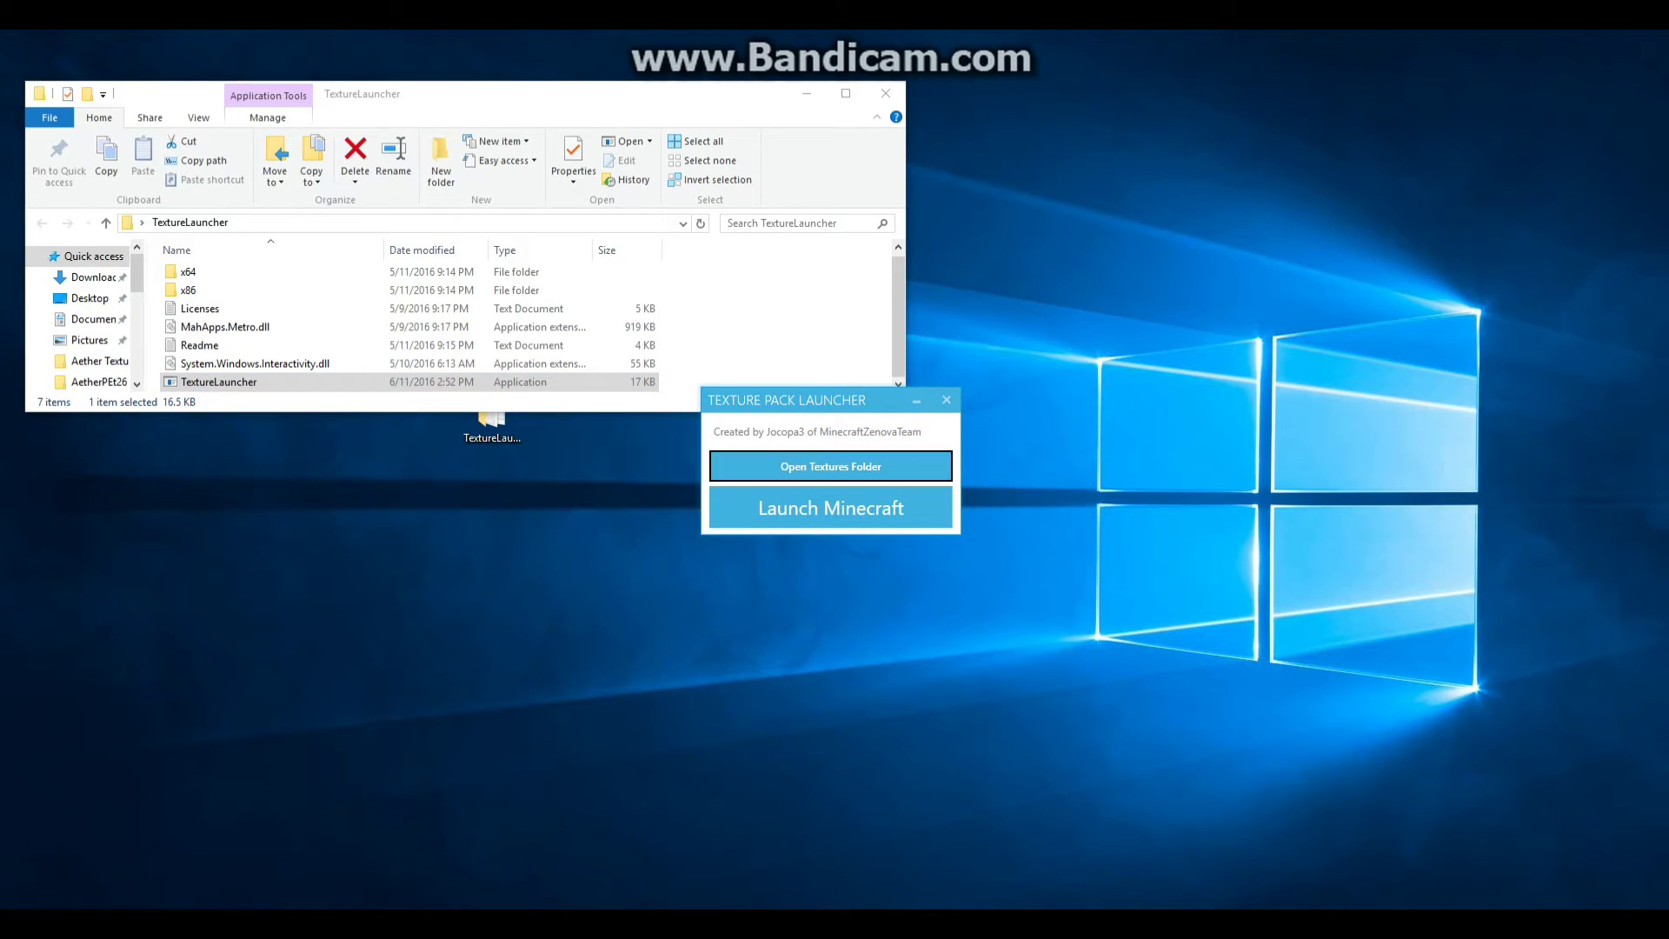
mouse_move(809, 400)
mouse_down()
mouse_move(685, 400)
mouse_move(826, 395)
mouse_move(803, 405)
mouse_move(1021, 329)
mouse_move(954, 246)
mouse_up()
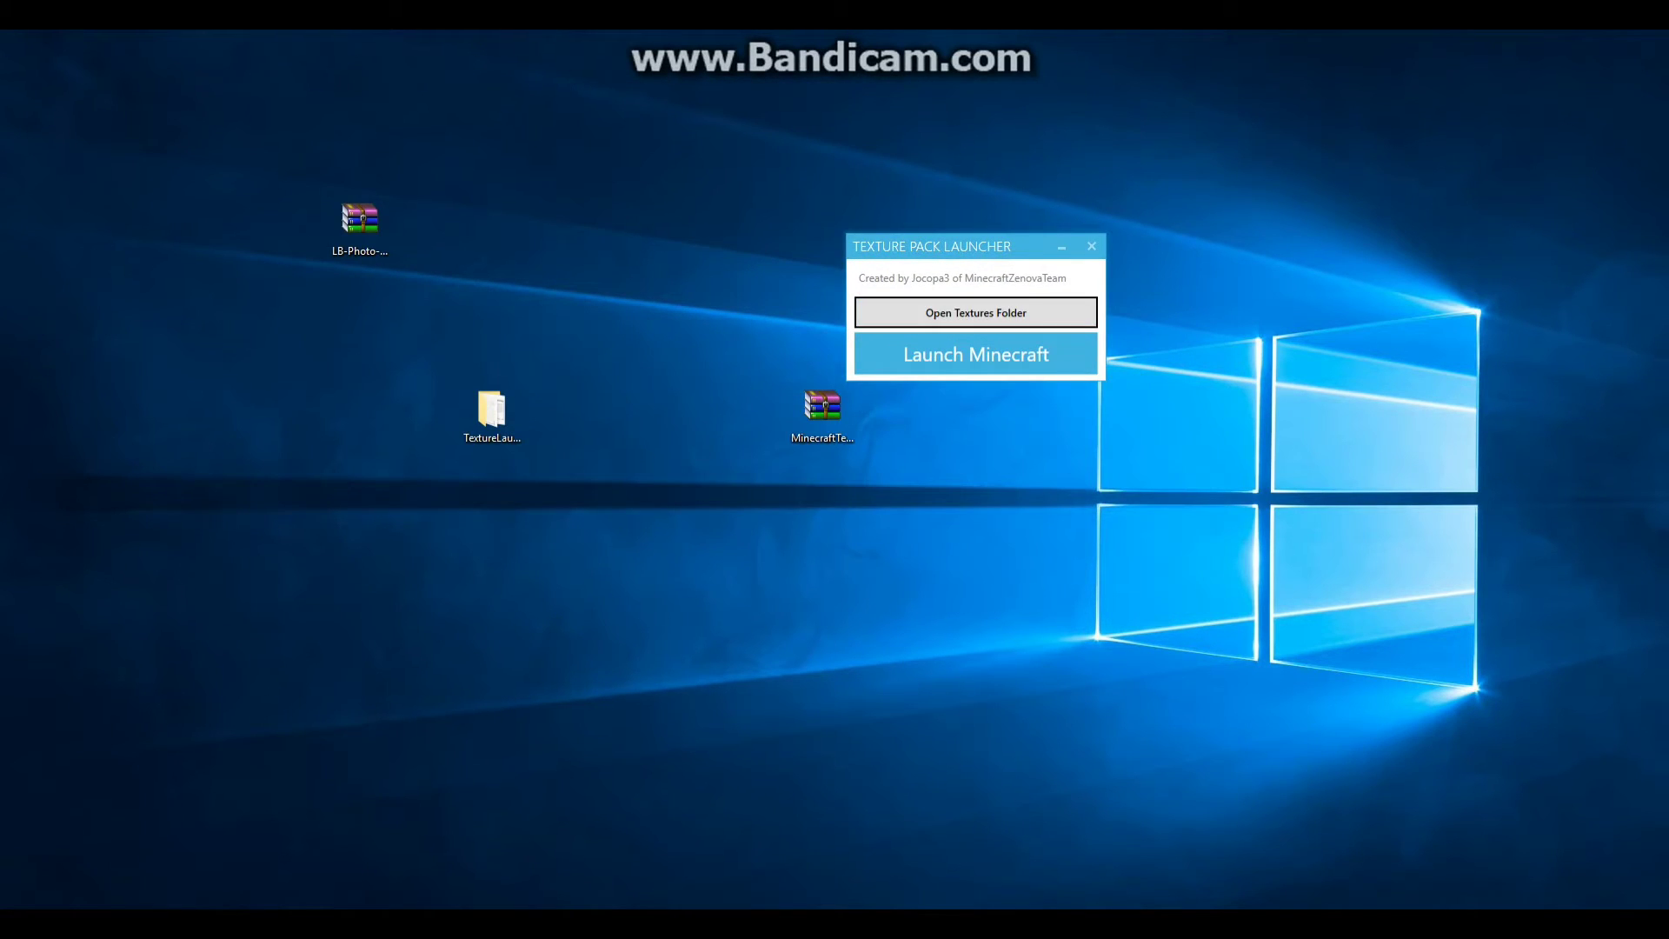
Open the empty com.mojang assets folder, move its window aside, and select the LB-Photo-Realism archive
click(976, 312)
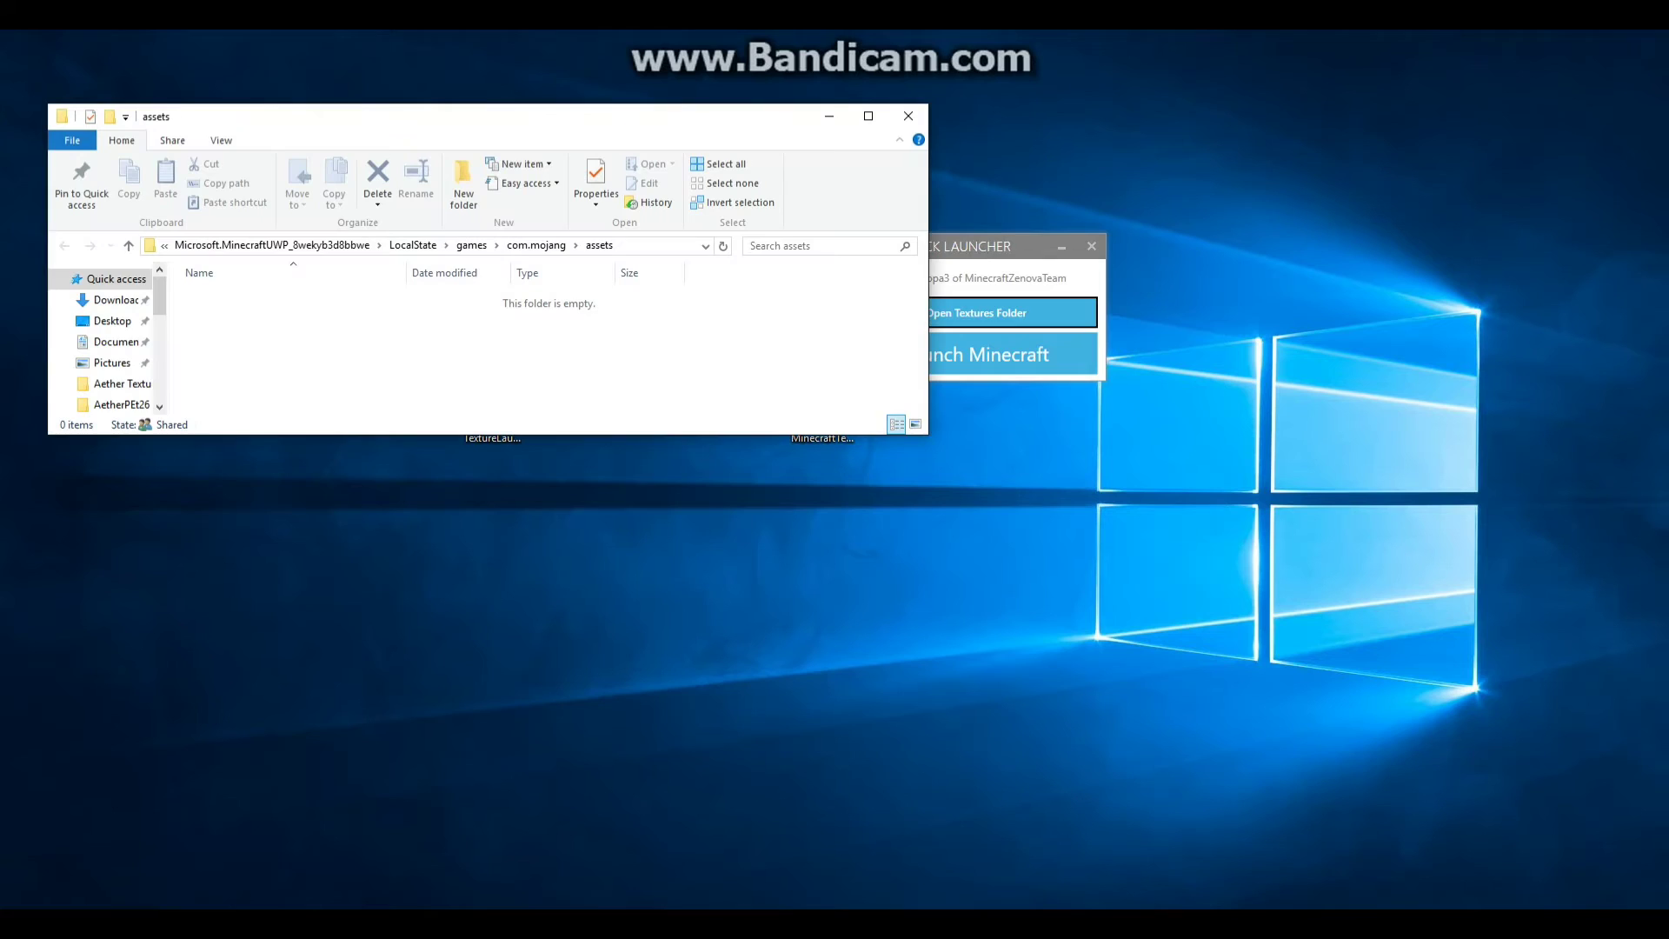
mouse_move(385, 123)
mouse_down()
mouse_move(479, 149)
mouse_move(640, 327)
mouse_move(1046, 518)
mouse_move(871, 515)
mouse_move(1023, 77)
mouse_up()
click(360, 228)
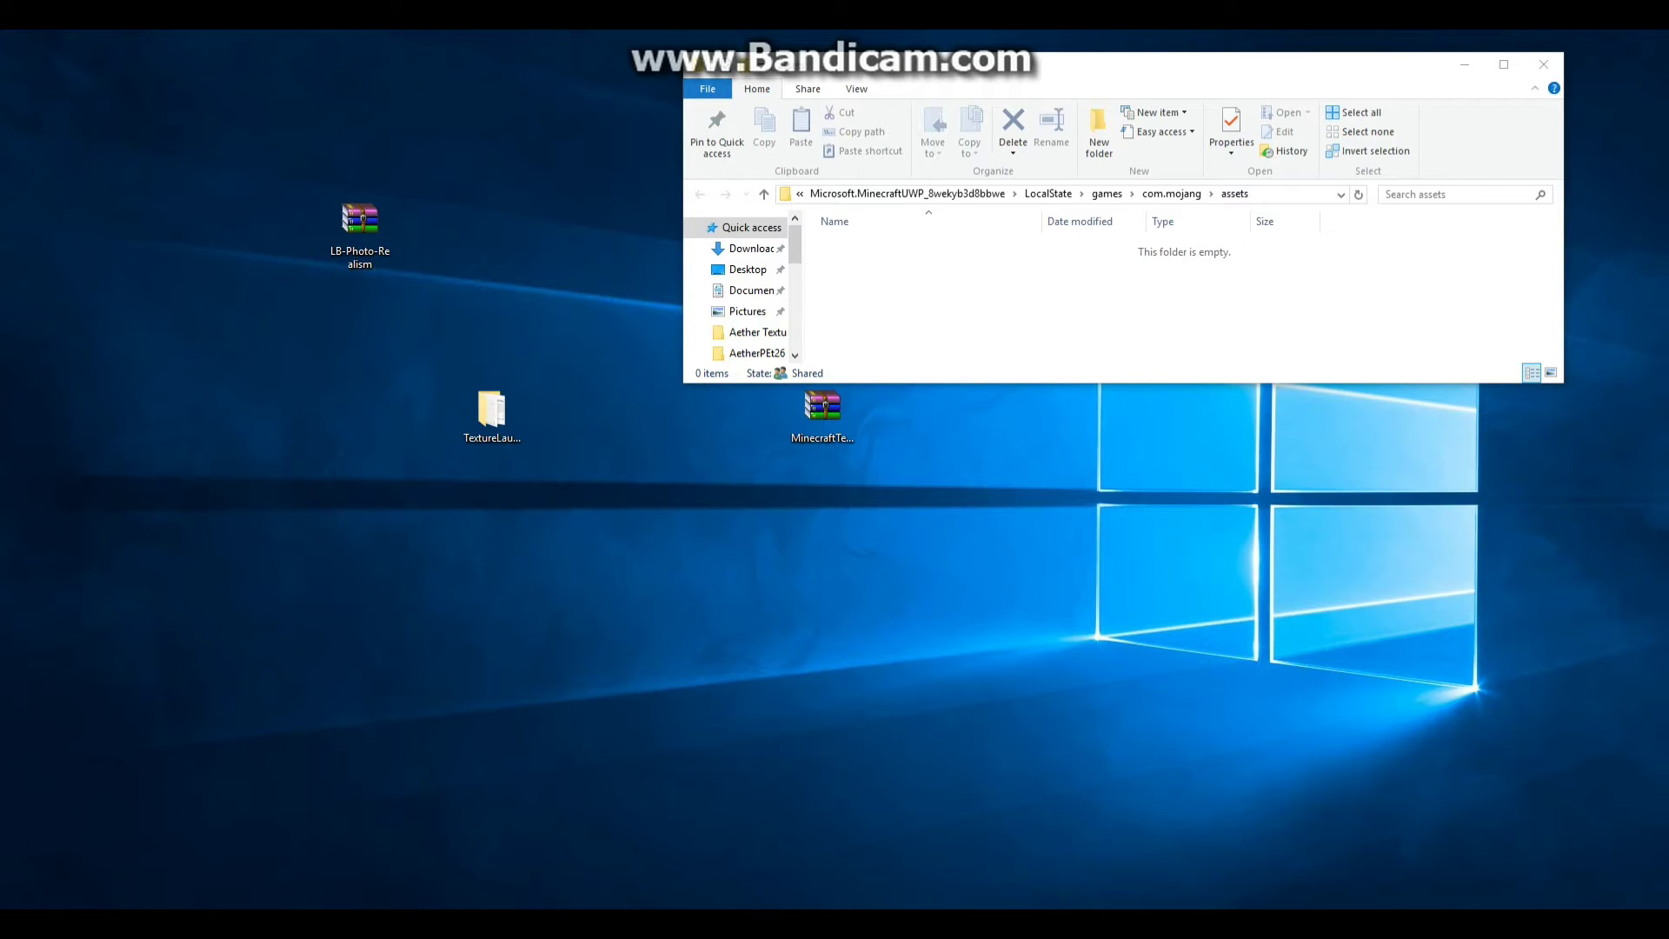
click(360, 228)
click(360, 227)
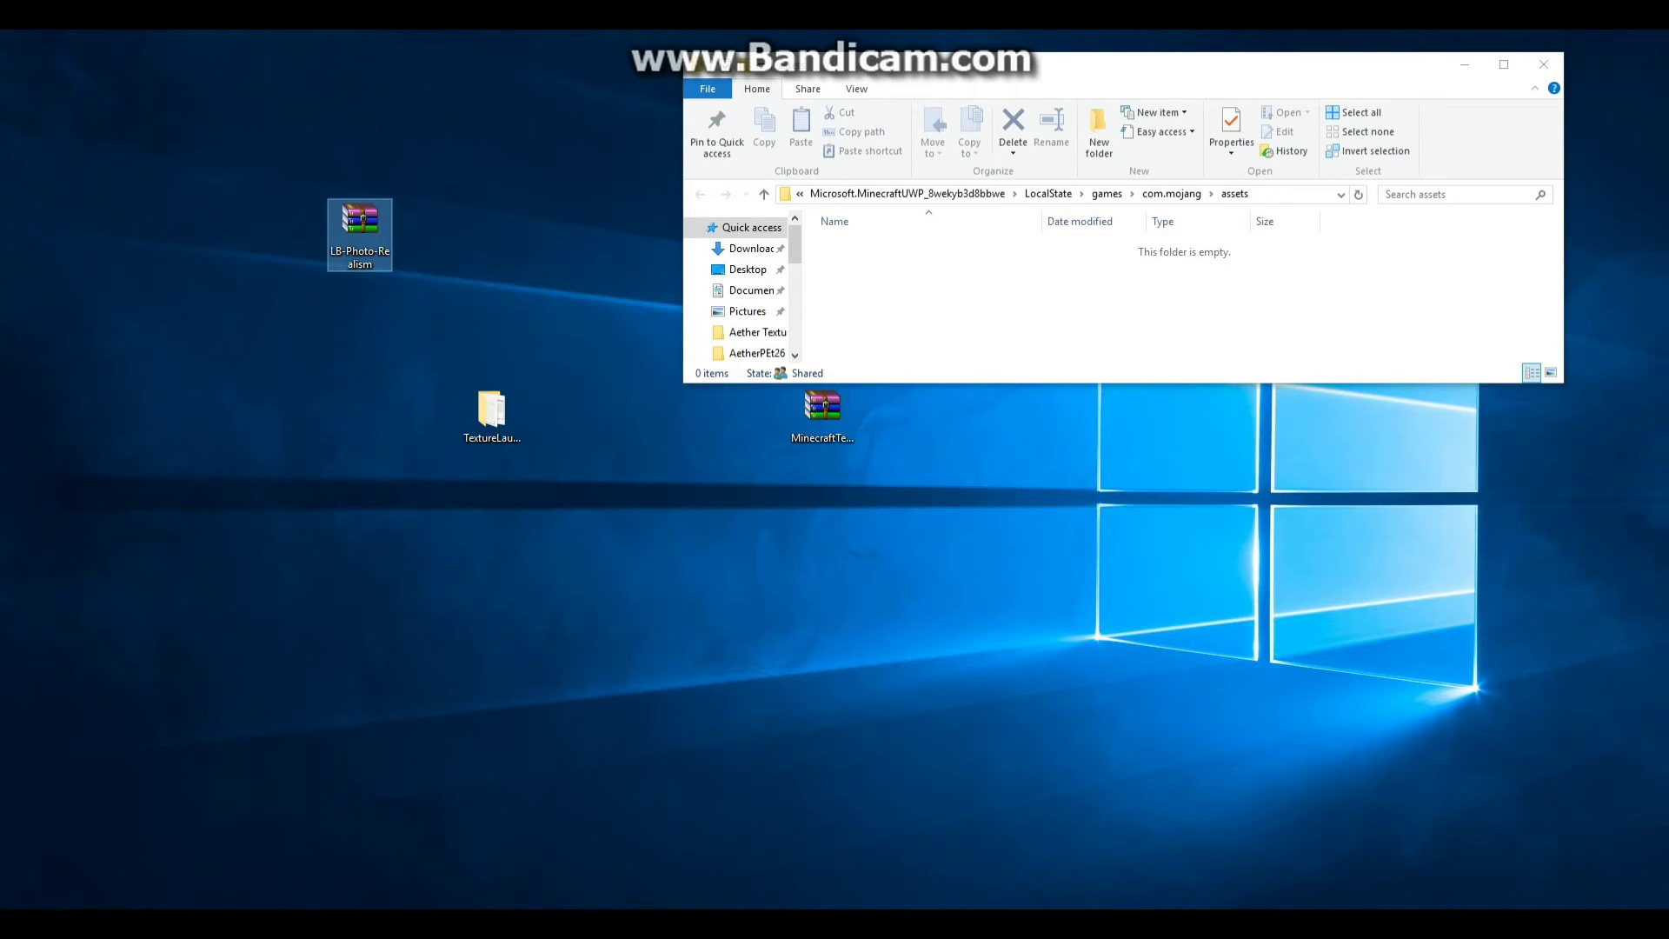
Open LB-Photo-Realism.zip, browse into its assets folder, and extract the images folder to the desktop
double_click(360, 227)
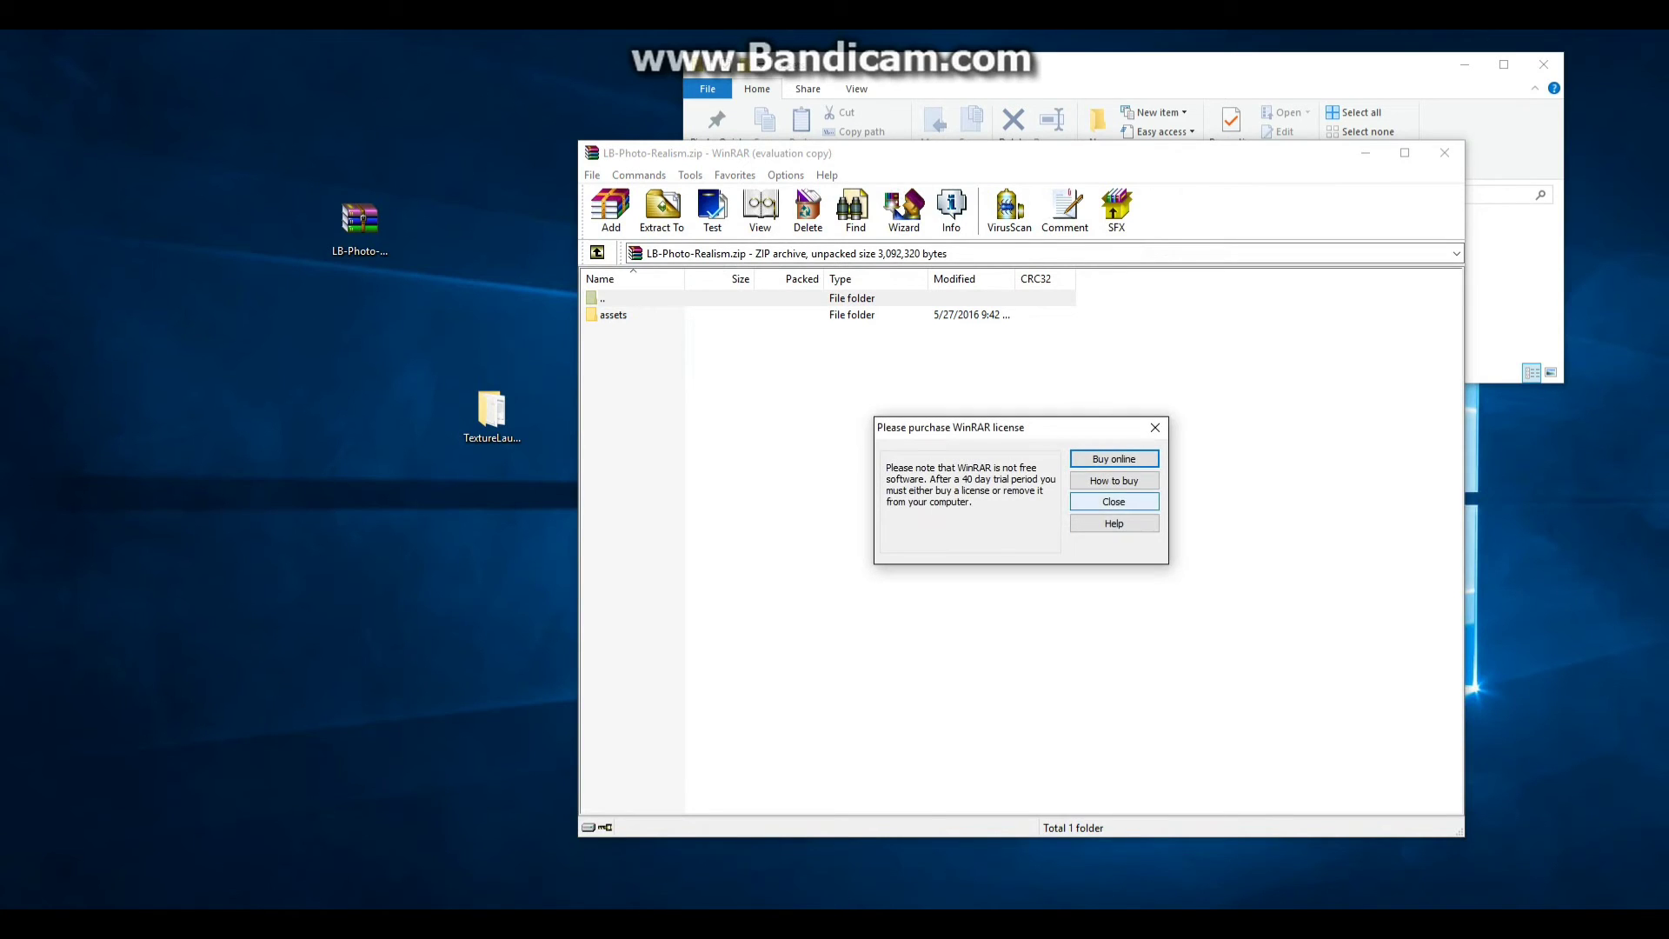
click(1113, 501)
mouse_move(956, 153)
mouse_down()
mouse_move(460, 122)
mouse_move(537, 296)
mouse_move(575, 214)
mouse_up()
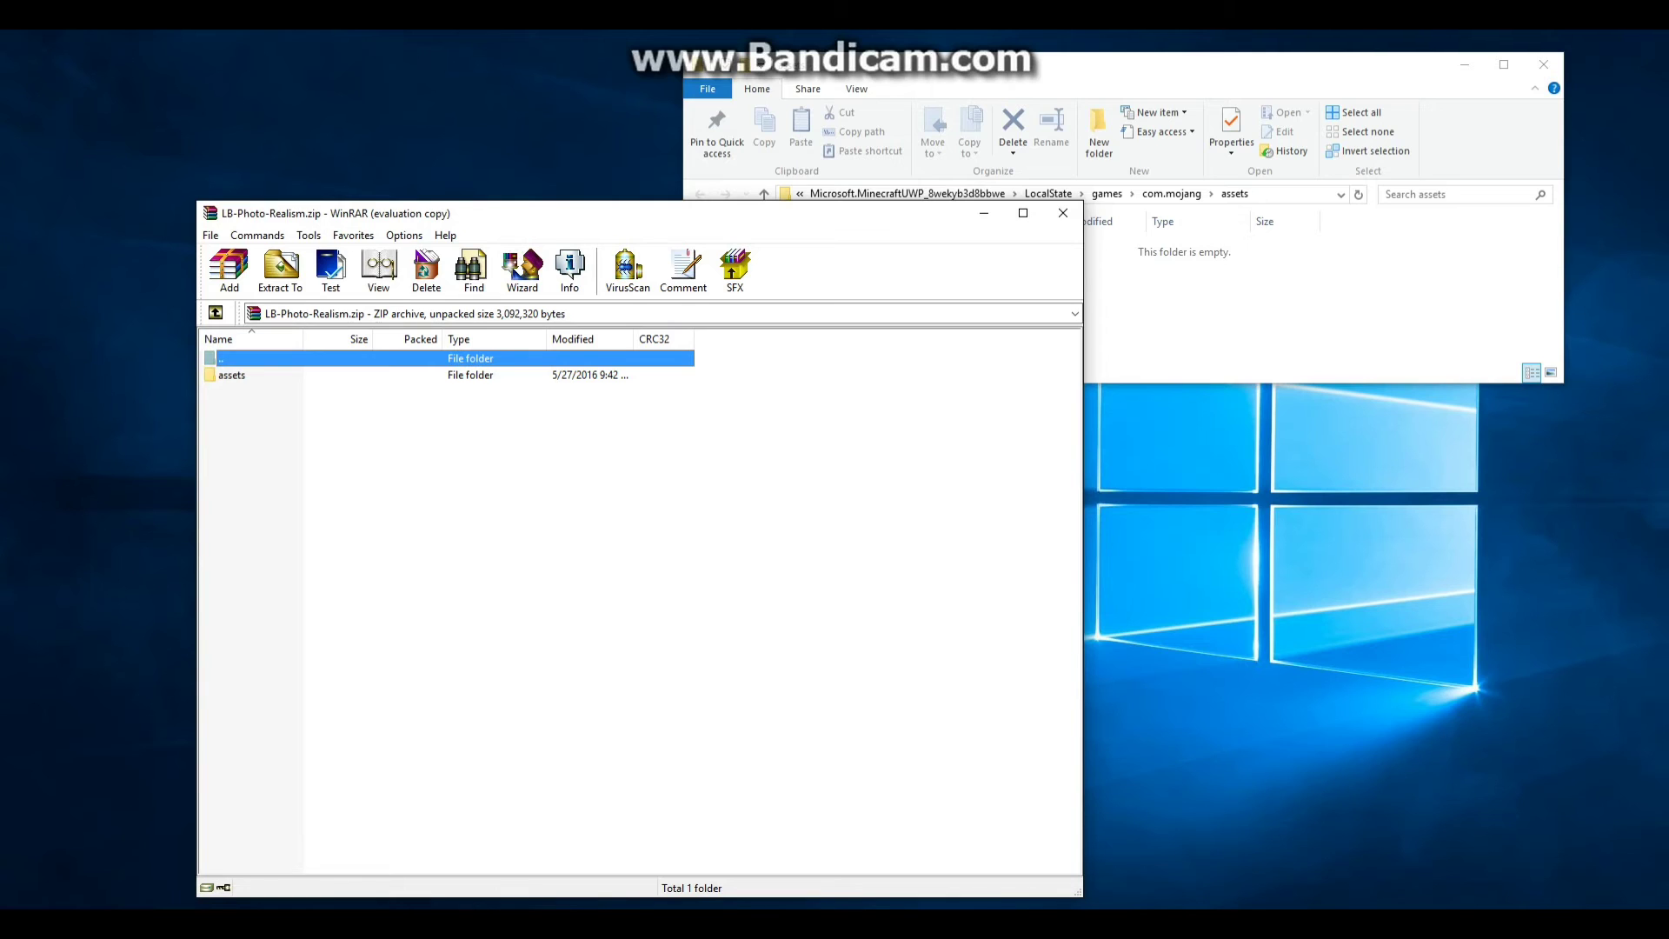
key(Down)
key(Return)
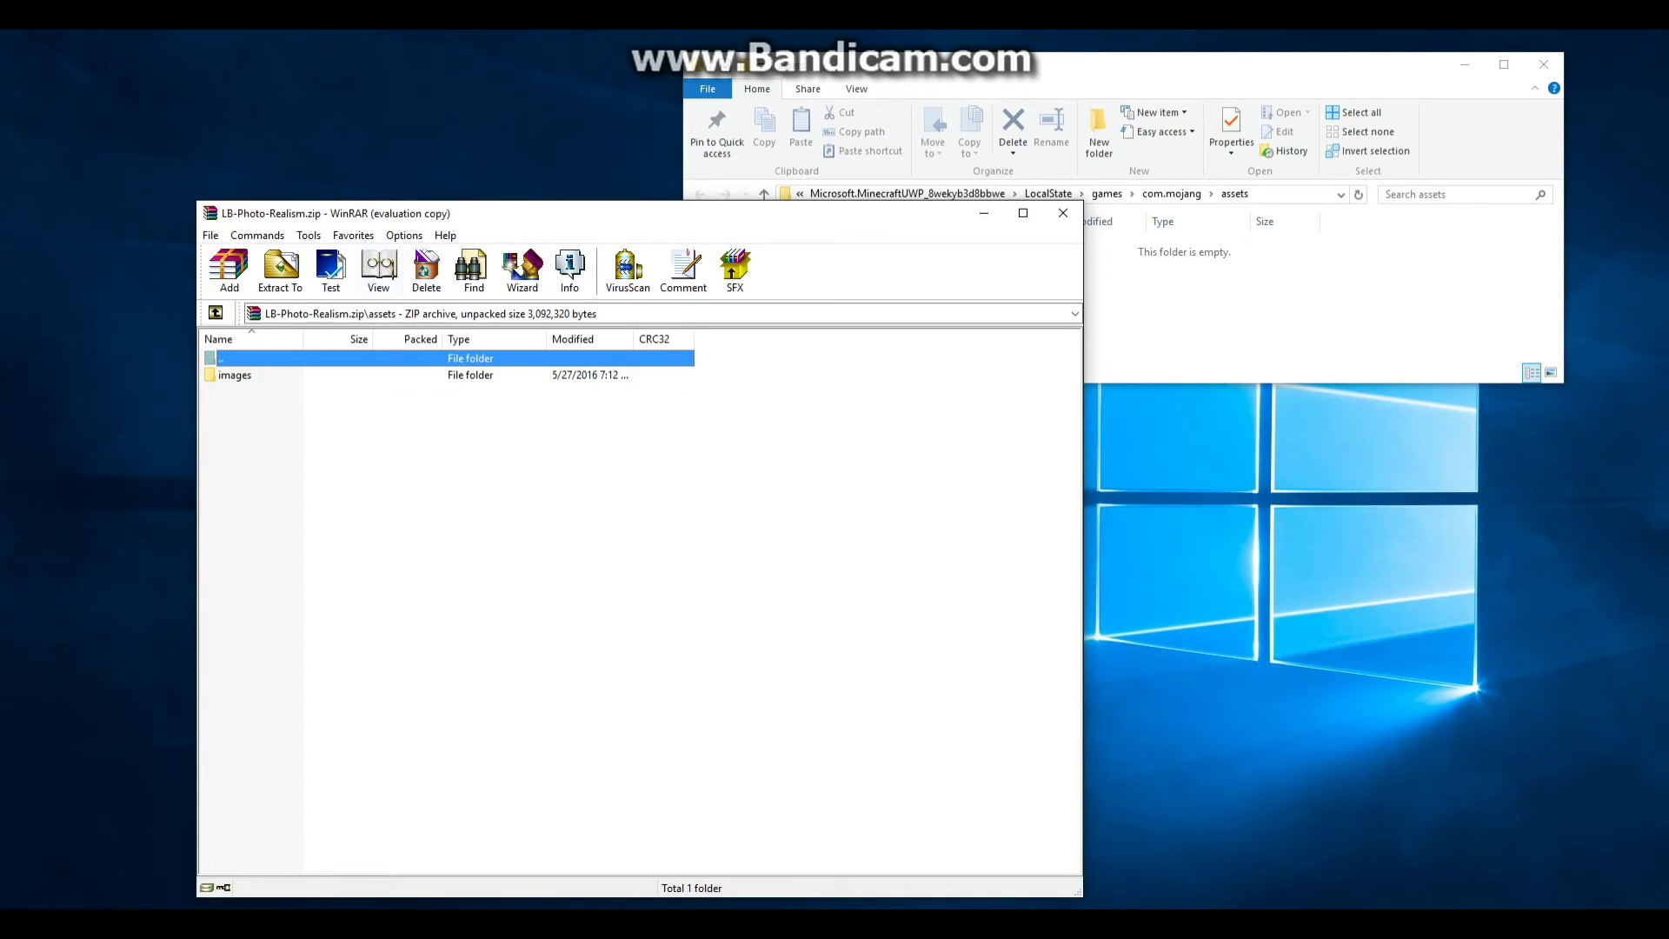
key(Return)
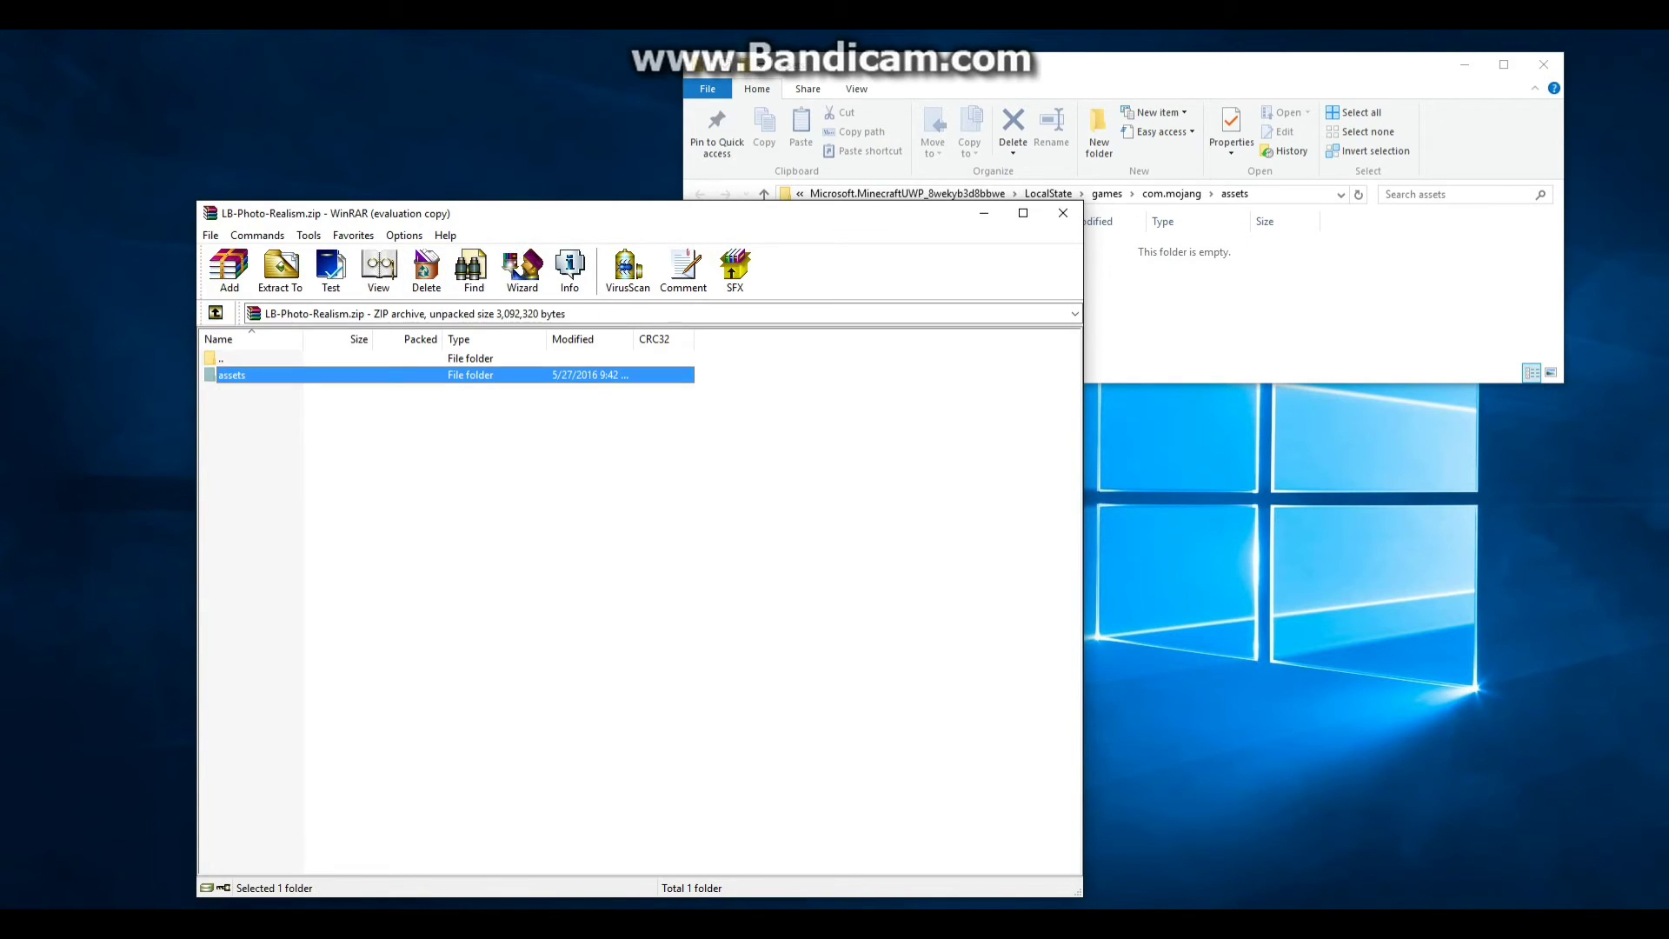
key(Return)
key(Down)
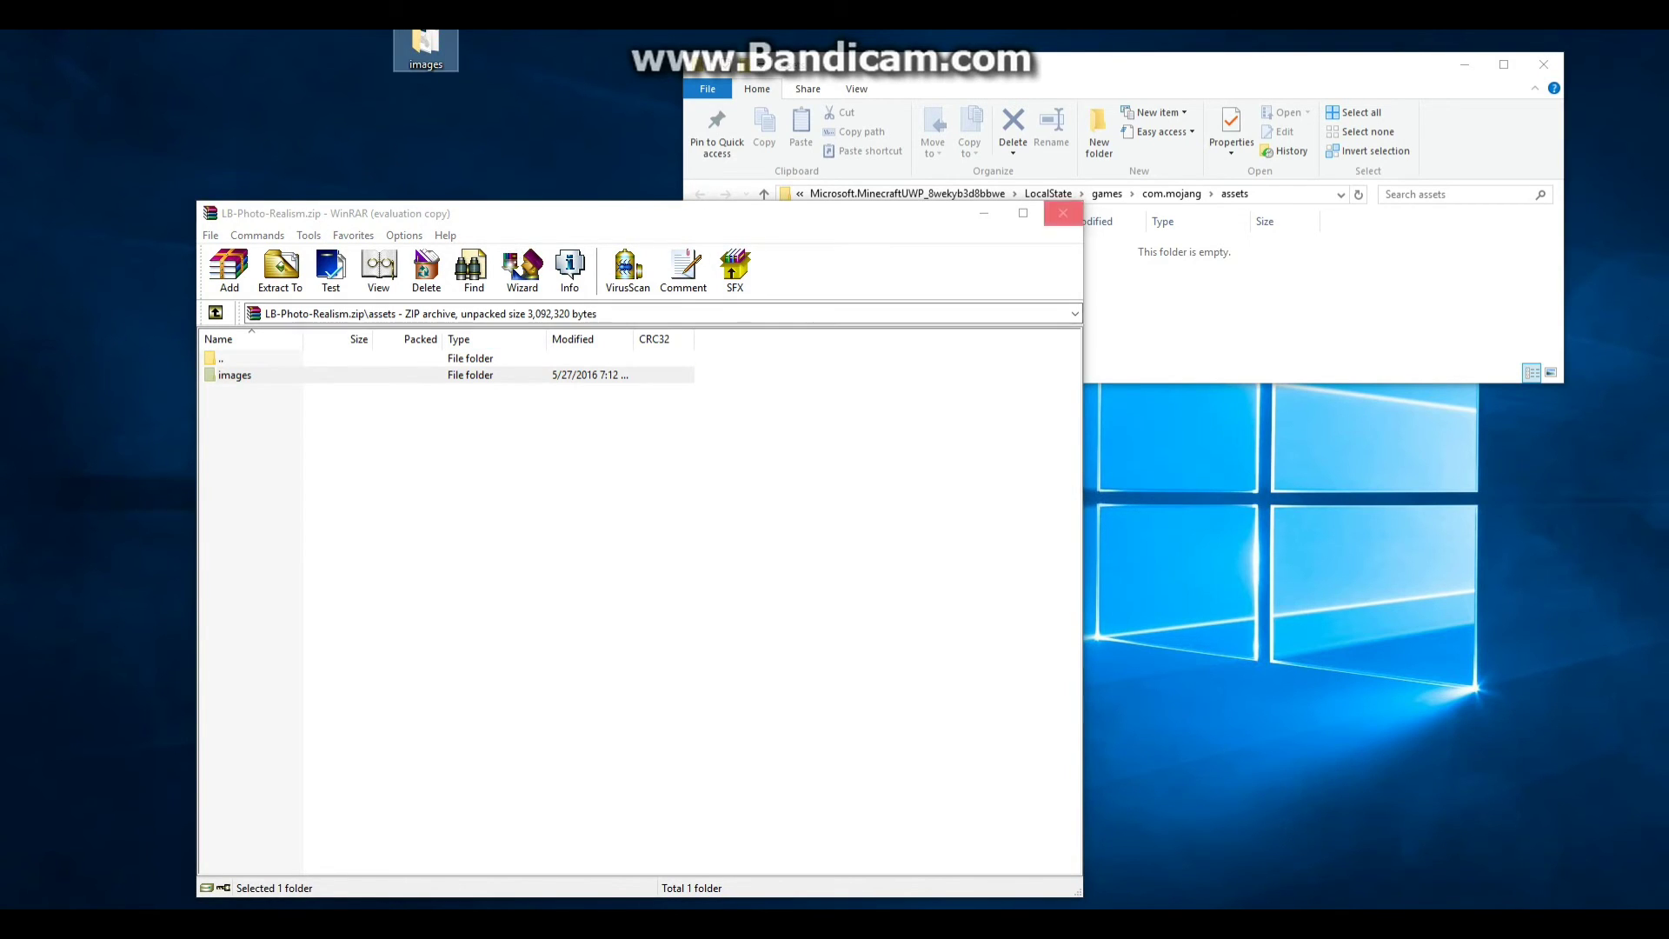
click(1063, 212)
mouse_move(426, 45)
mouse_down()
mouse_move(826, 586)
mouse_move(1019, 600)
mouse_up()
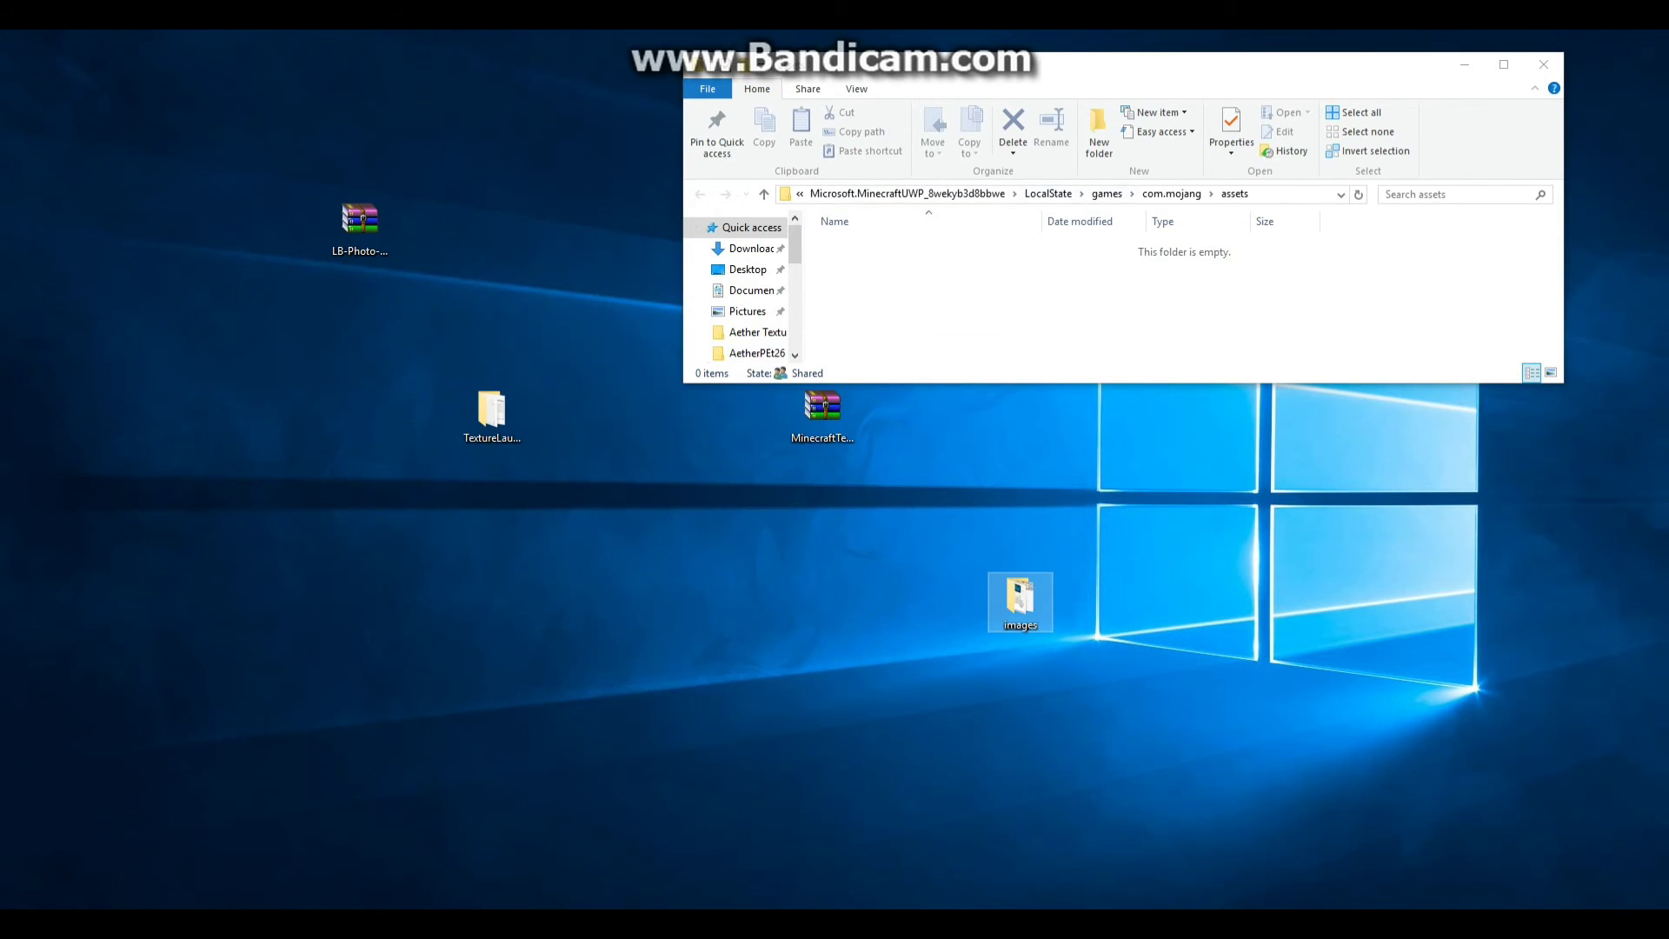
Reopen the textures folder from the launcher and drag the desktop images folder into com.mojang assets
click(1543, 64)
double_click(491, 410)
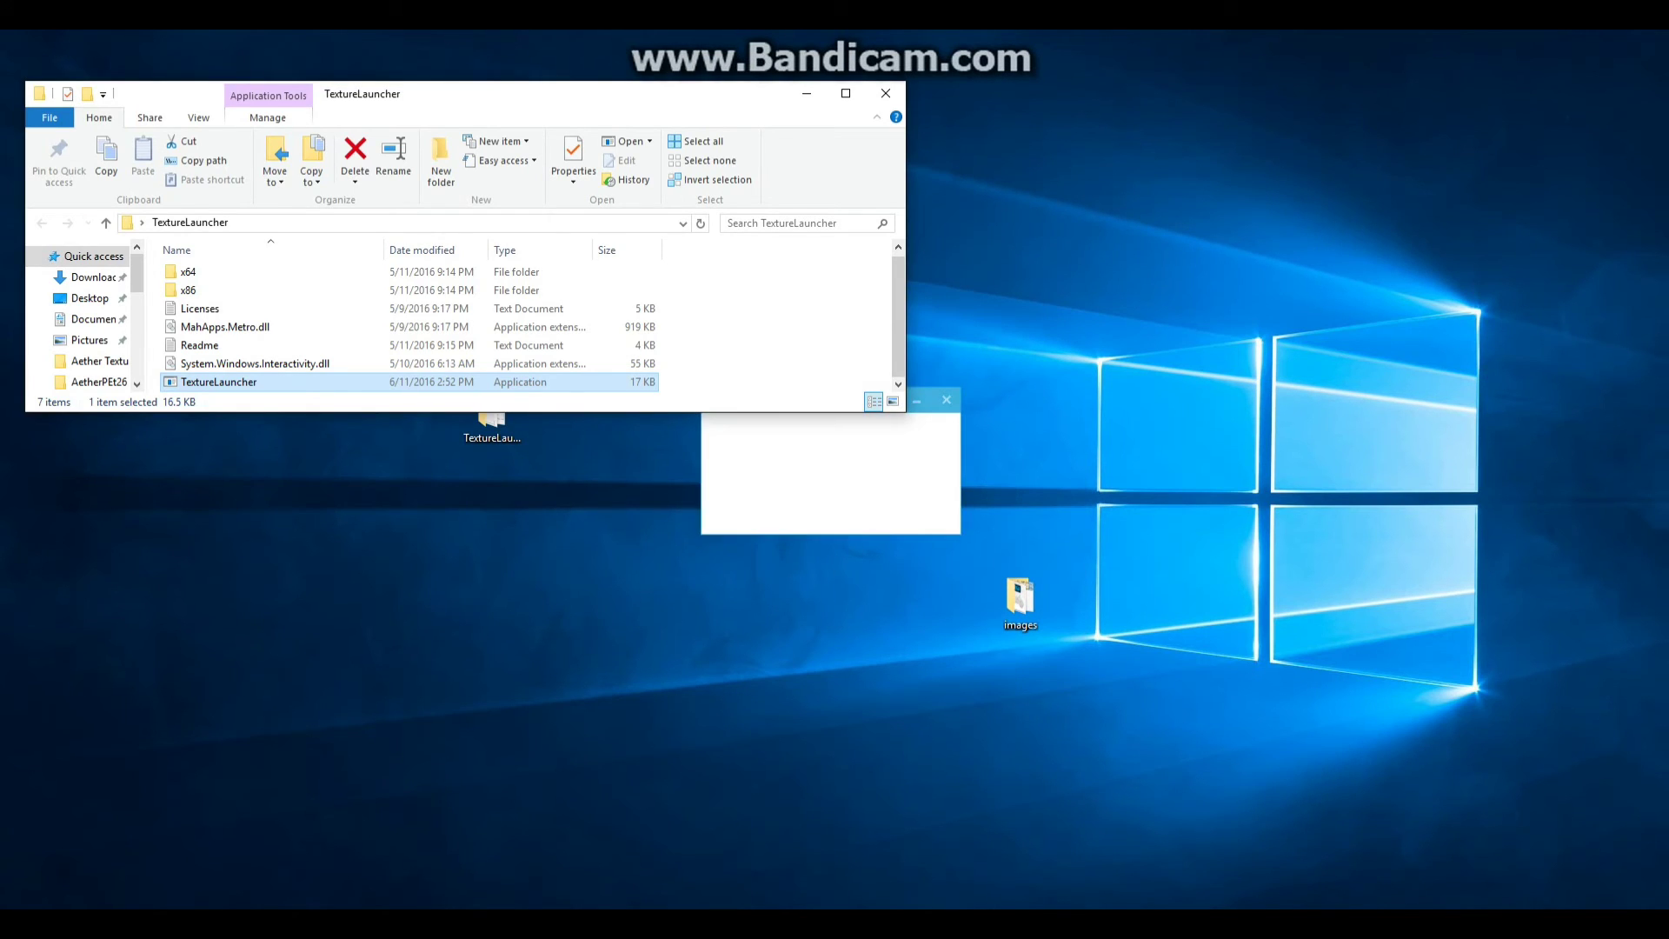
click(831, 465)
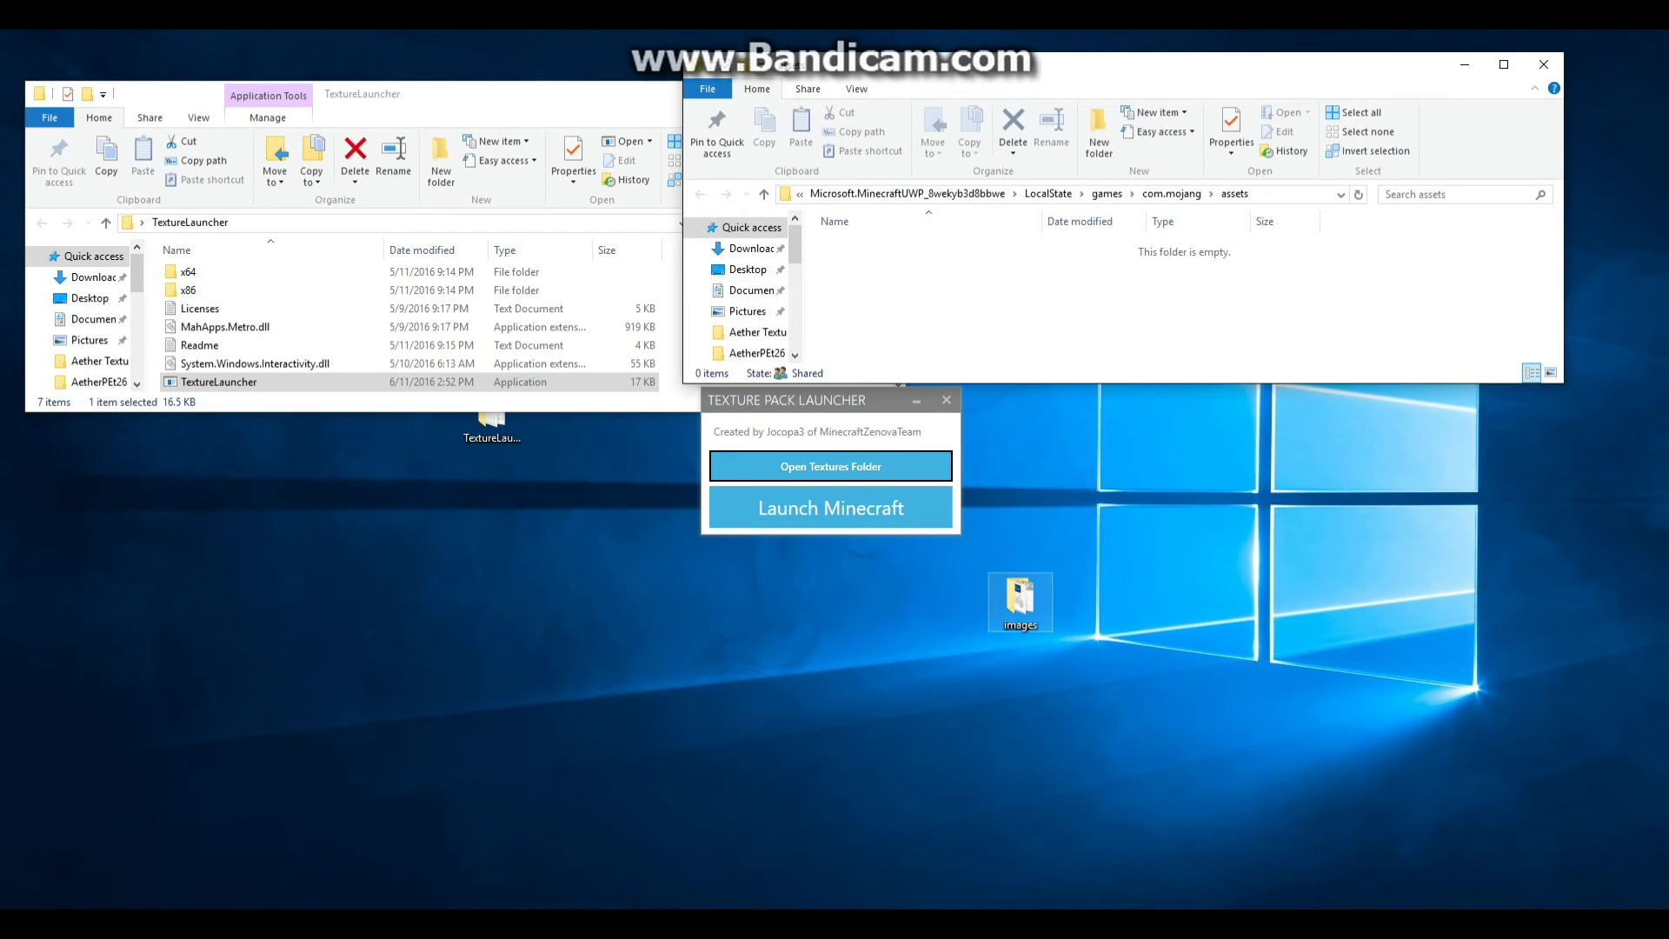
mouse_move(1020, 599)
mouse_down()
mouse_move(1089, 575)
mouse_move(1086, 295)
mouse_up()
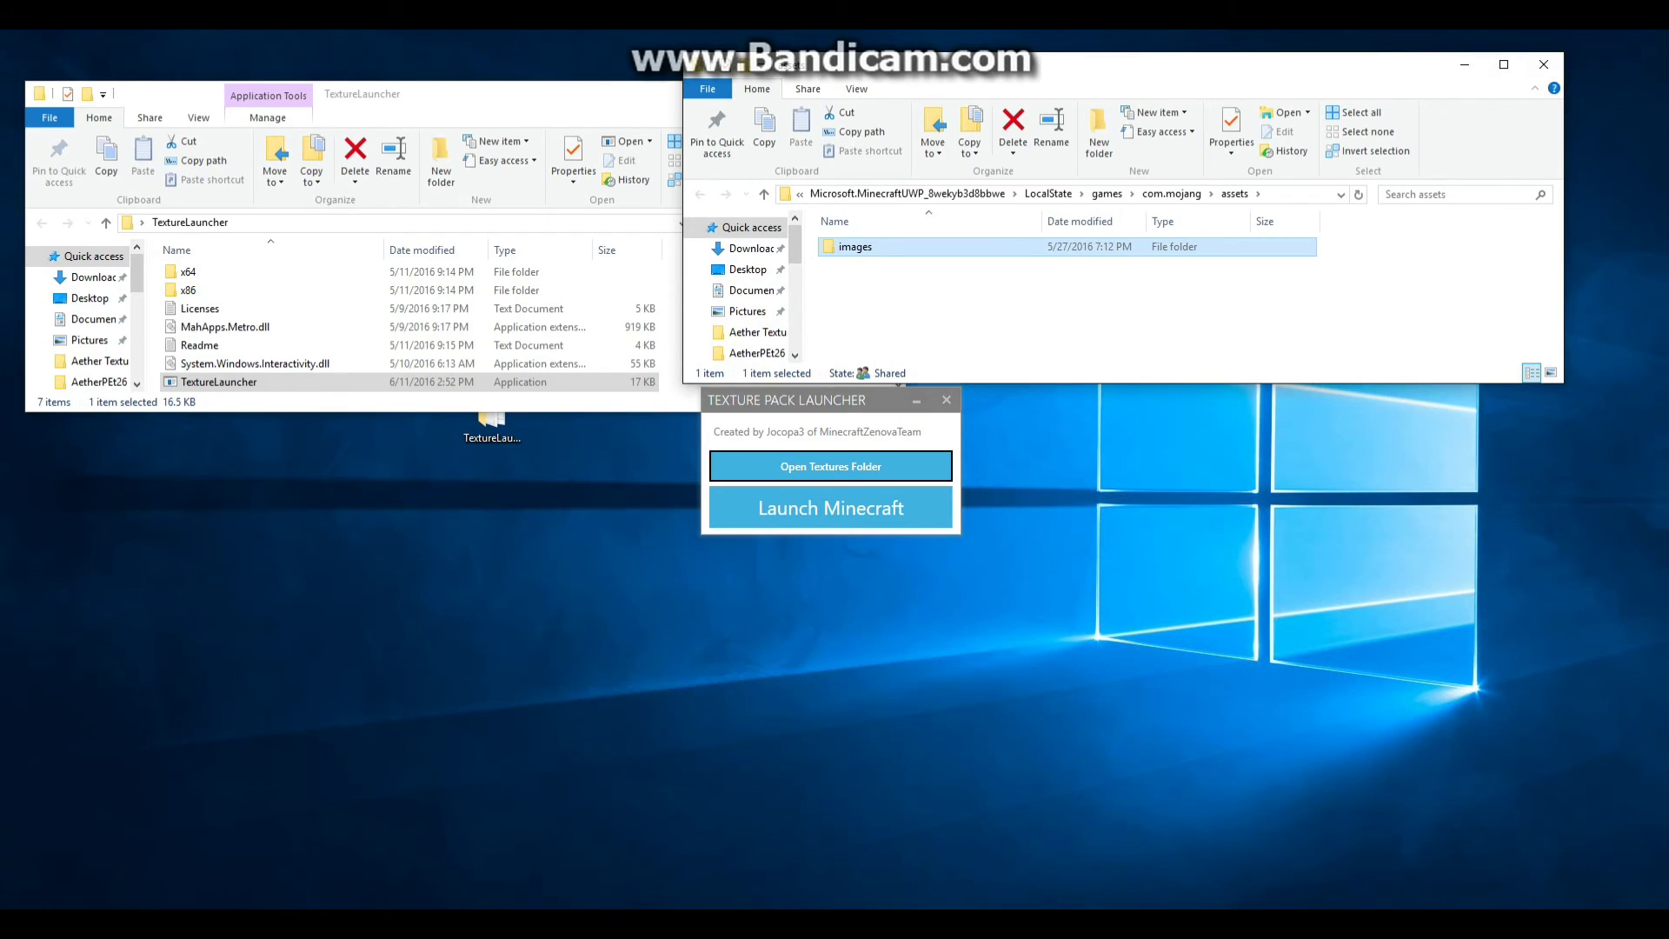
click(1544, 65)
key(alt+F4)
key(alt+F4)
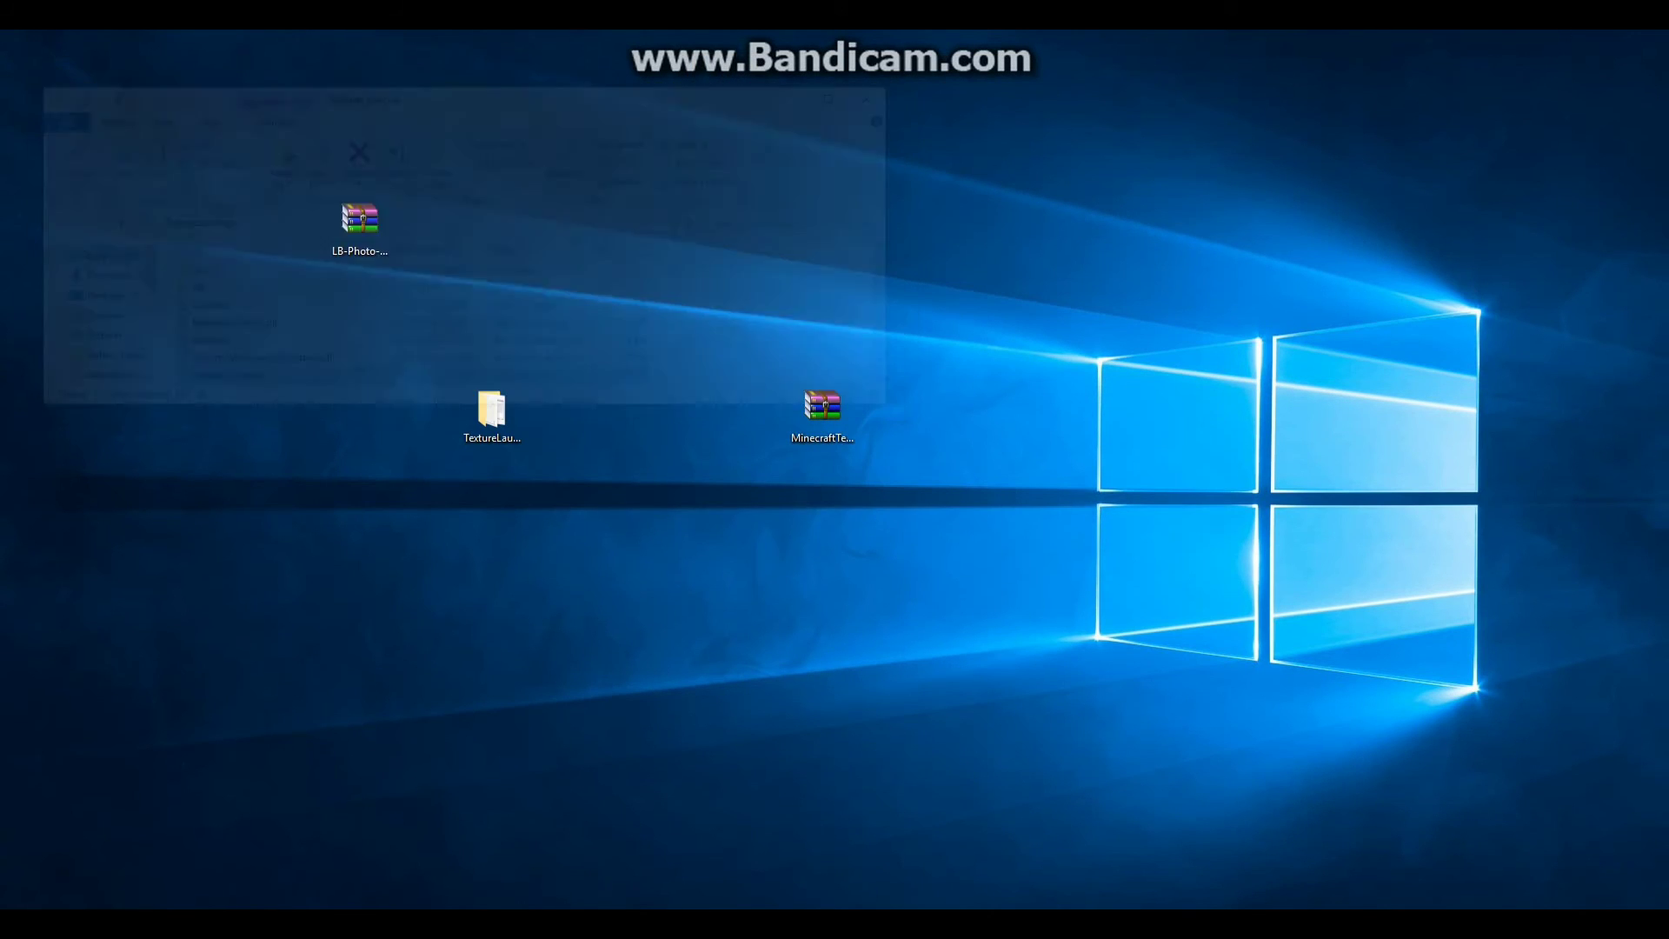
mouse_move(868, 430)
mouse_down()
mouse_move(287, 269)
mouse_move(348, 235)
mouse_up()
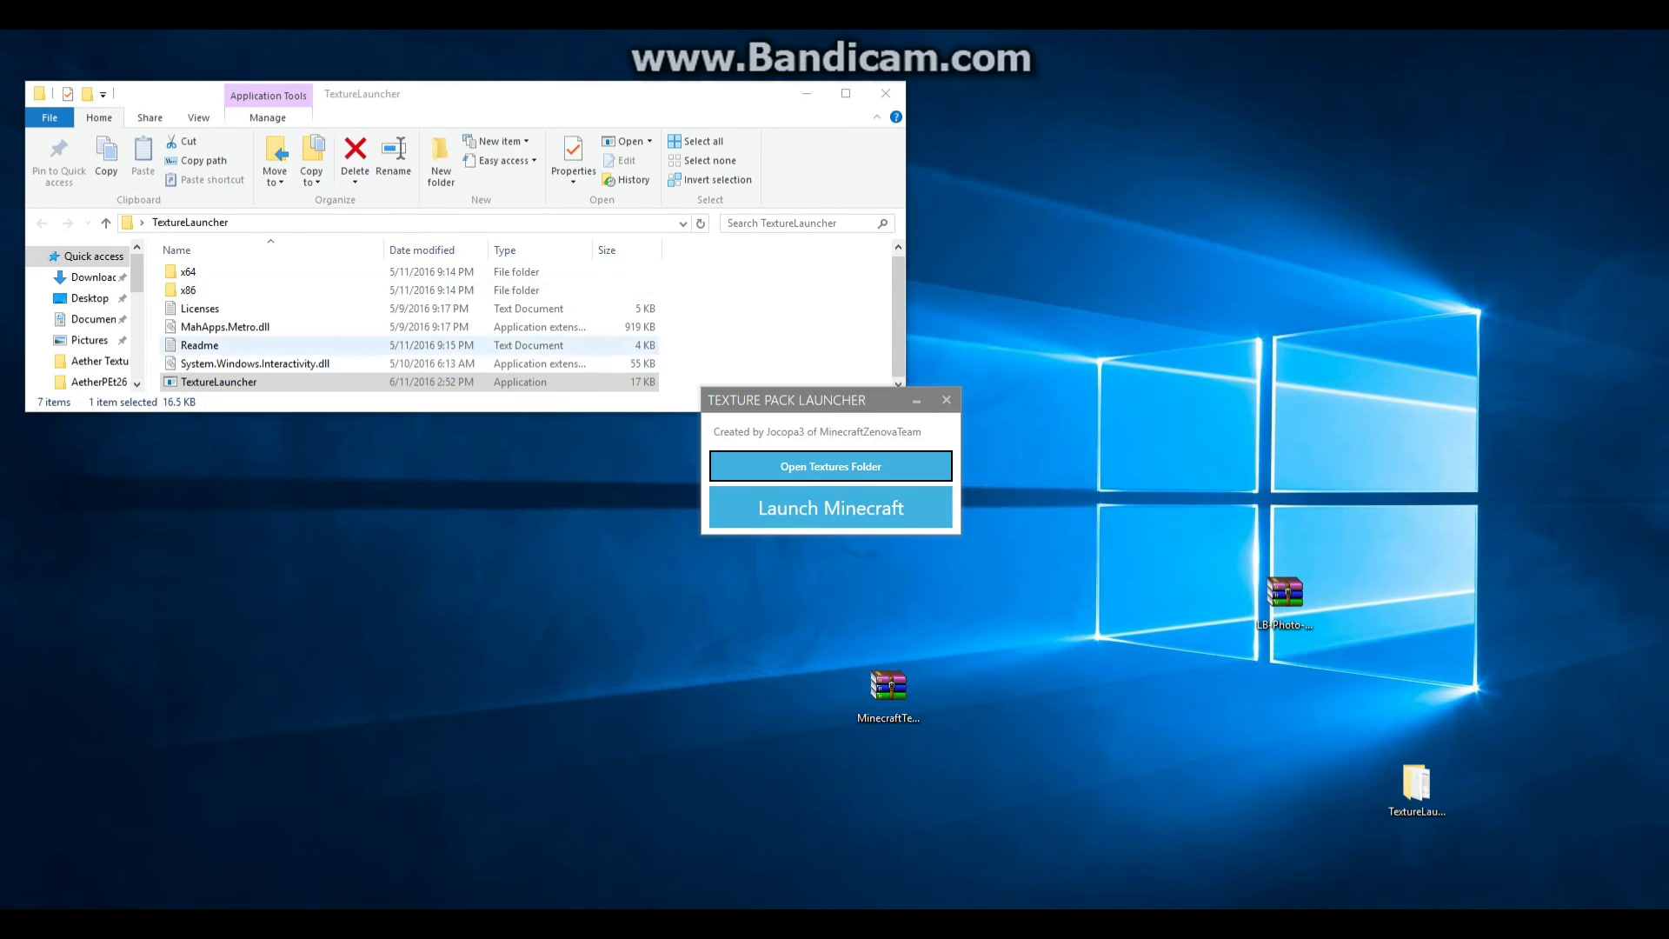
Close the TextureLauncher folder window that sits over the Texture Pack Launcher
click(884, 93)
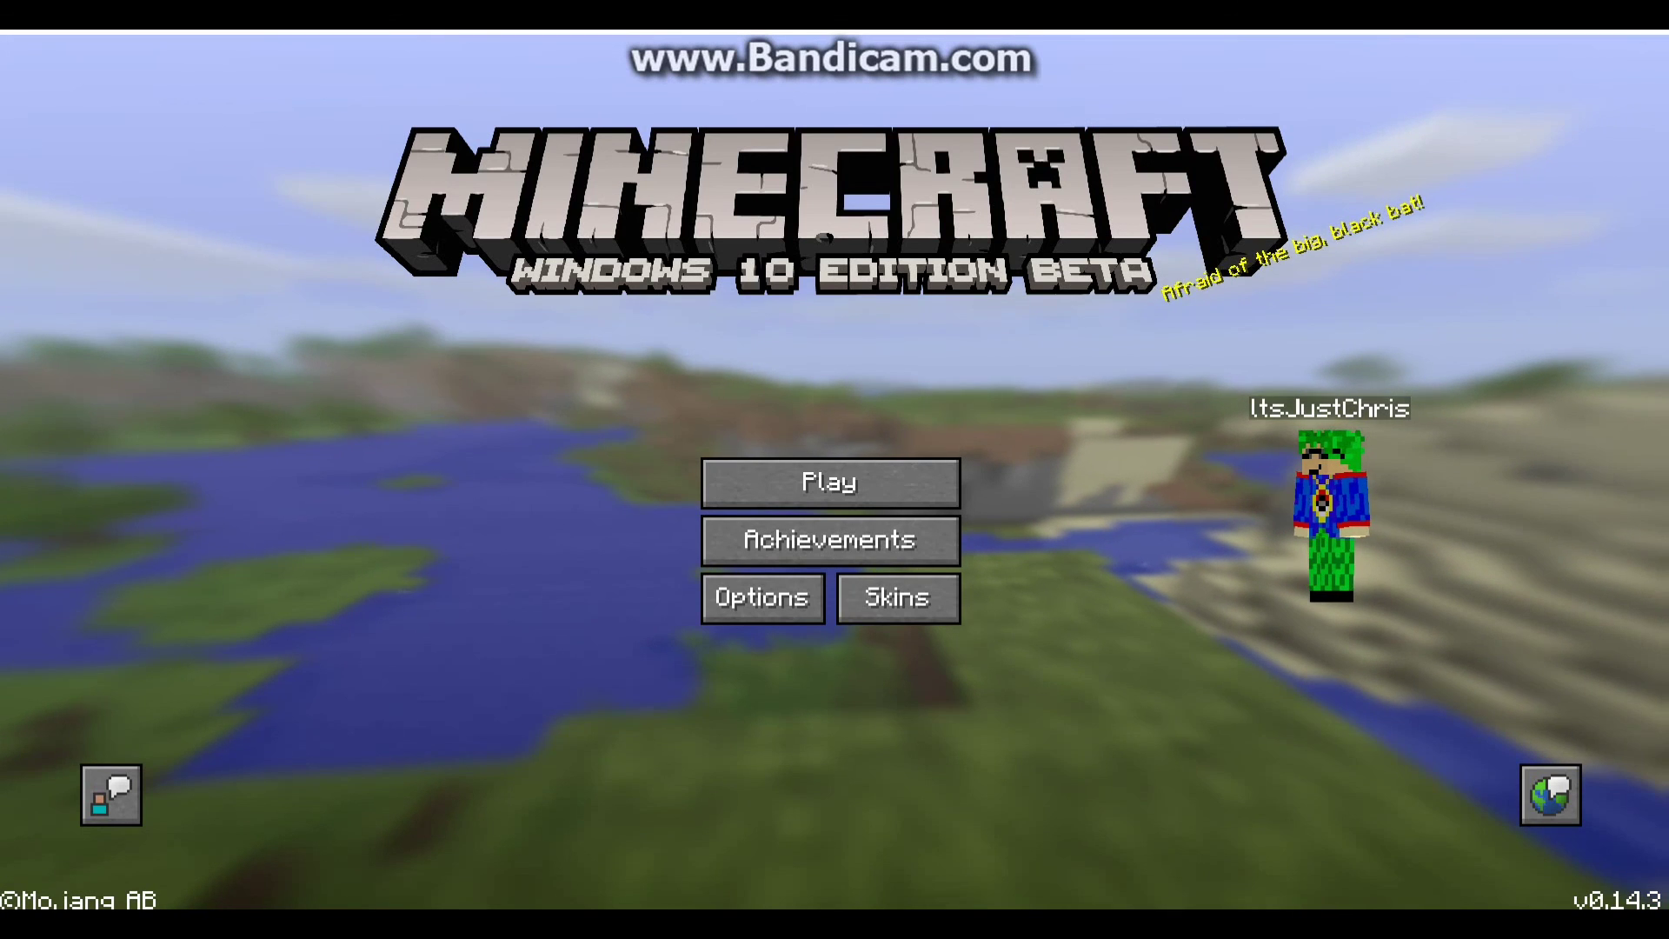
Load My World, then break and place a stone block to check the new textures
click(830, 483)
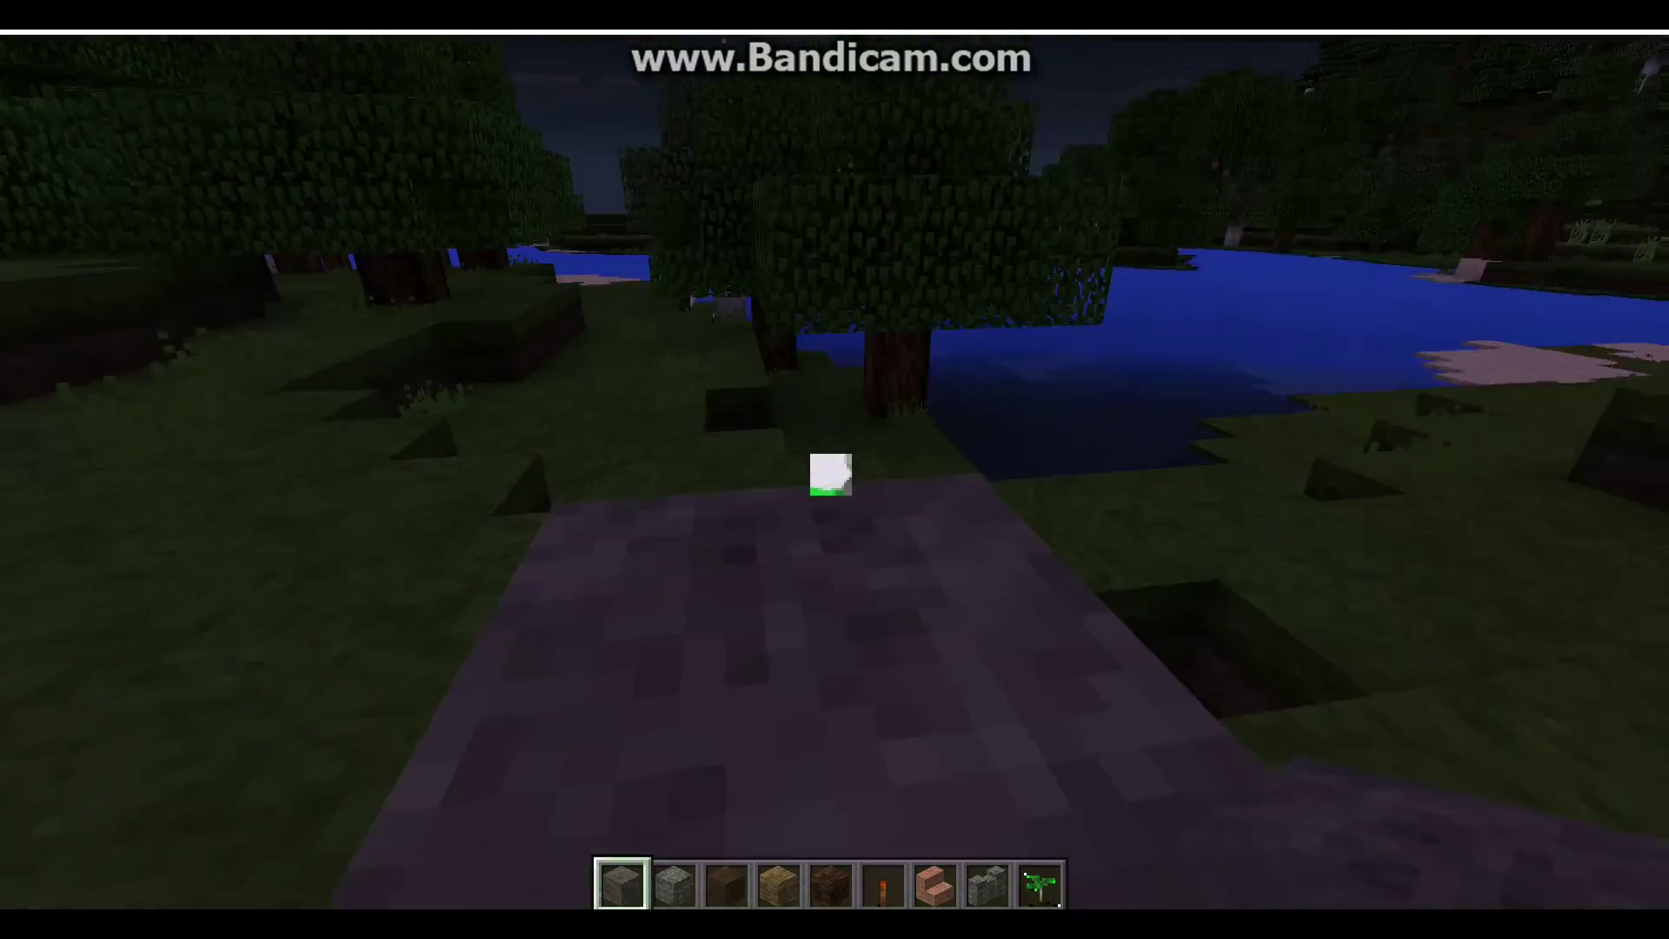
click(830, 473)
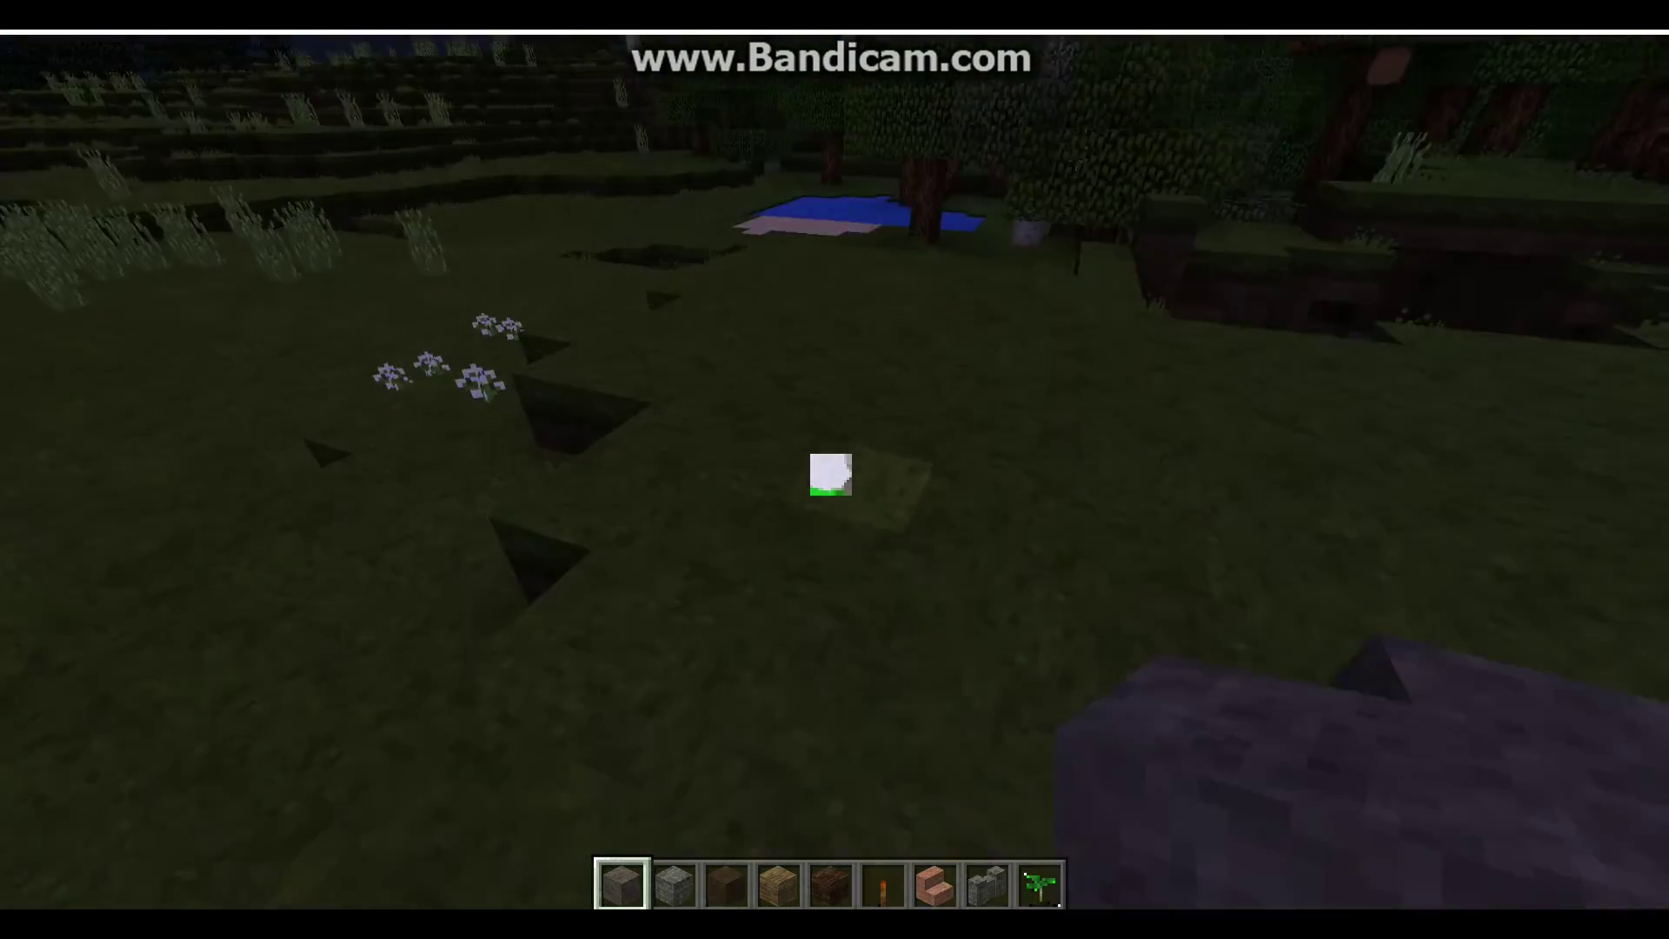
right_click(830, 474)
click(830, 473)
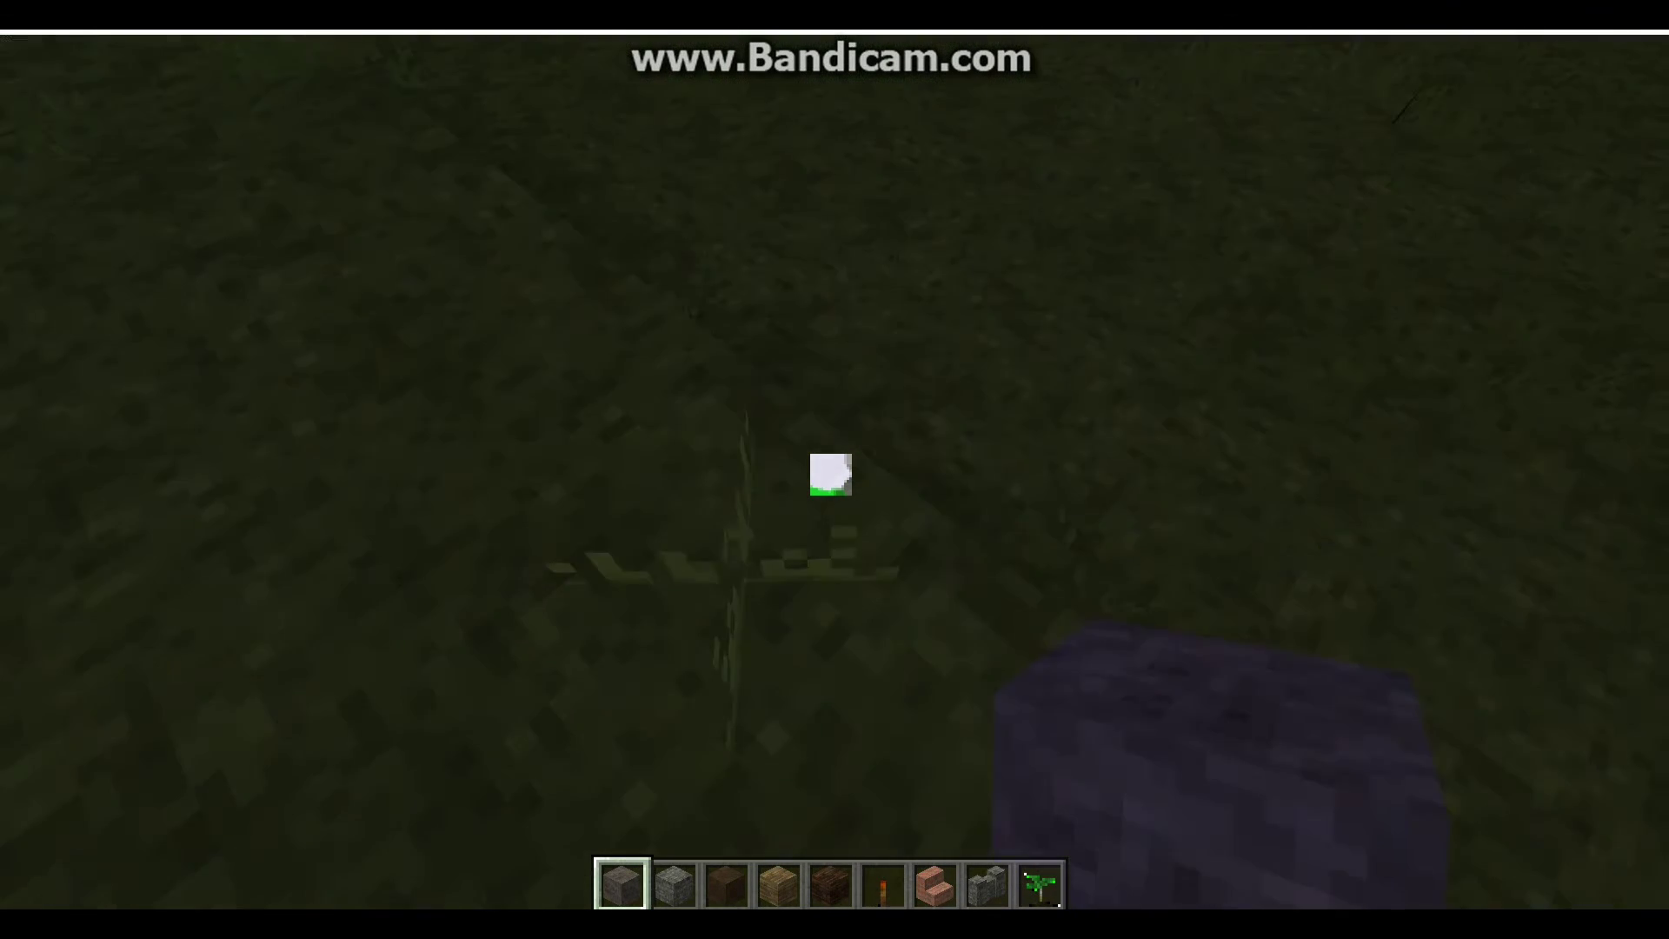
key(Escape)
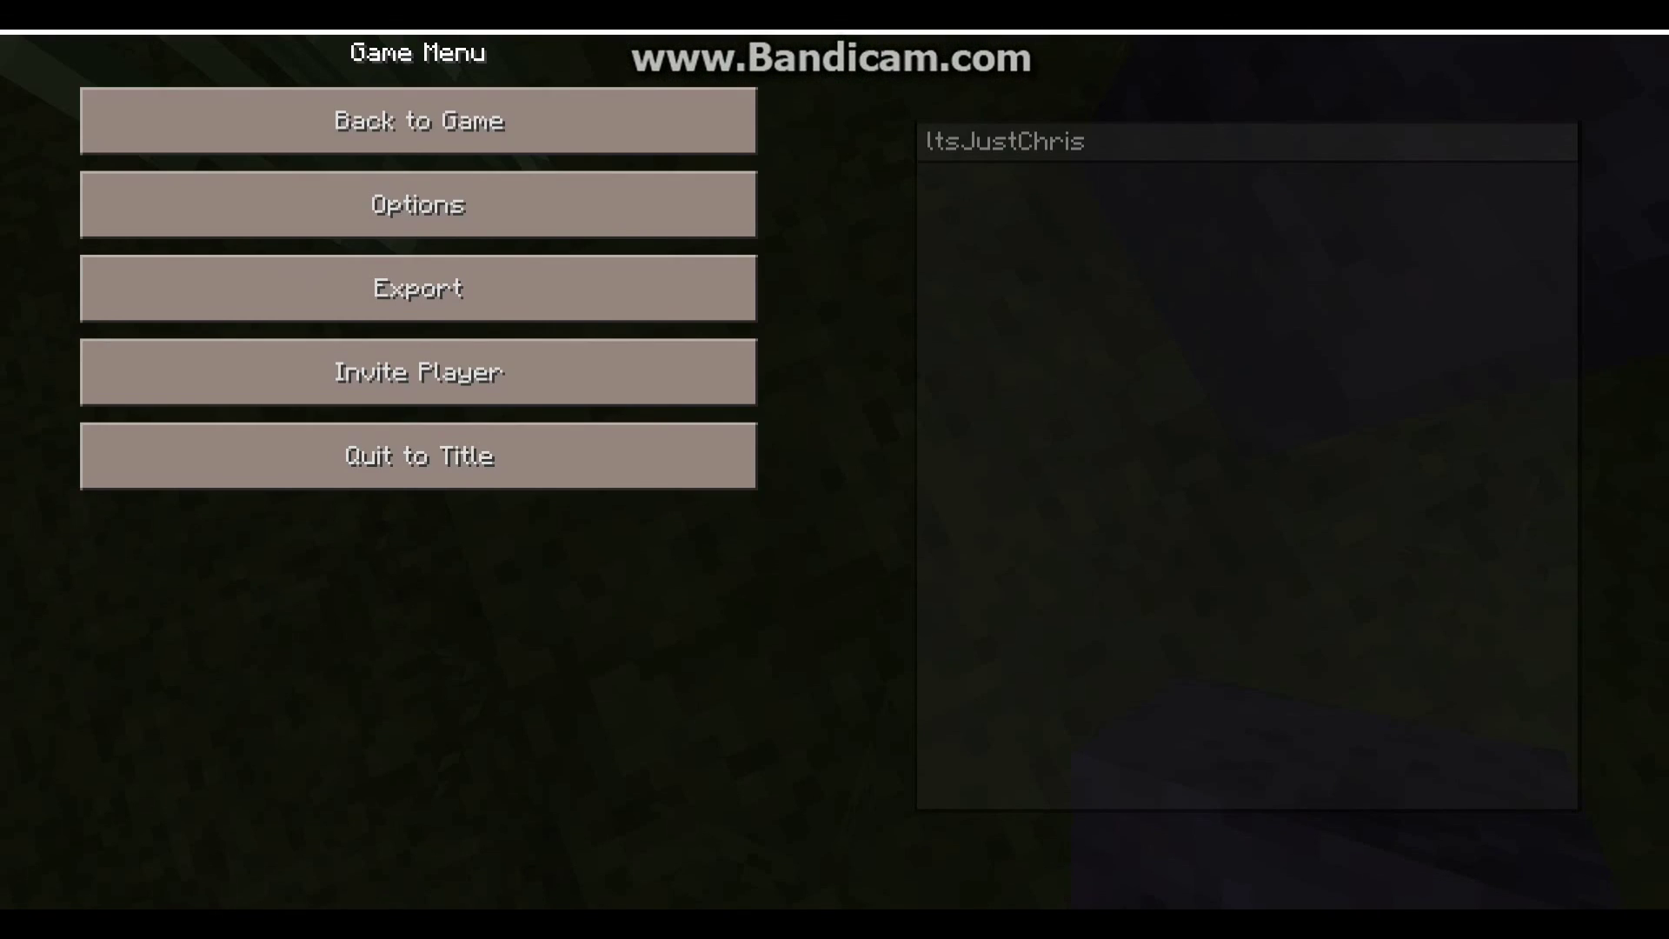
key(Escape)
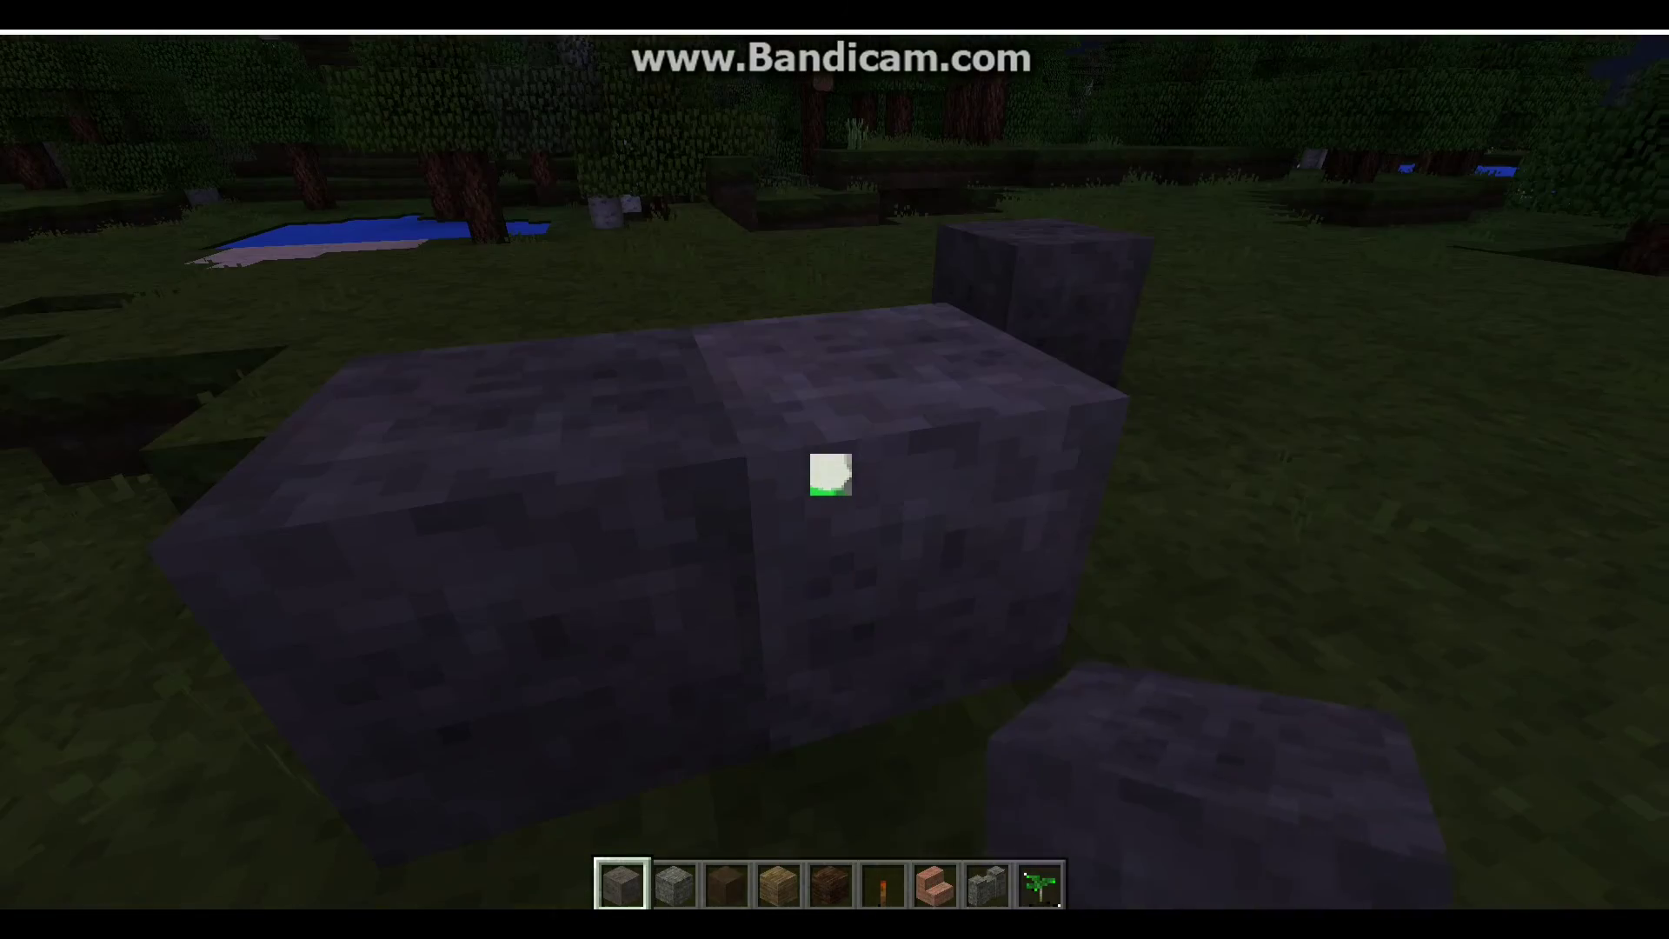